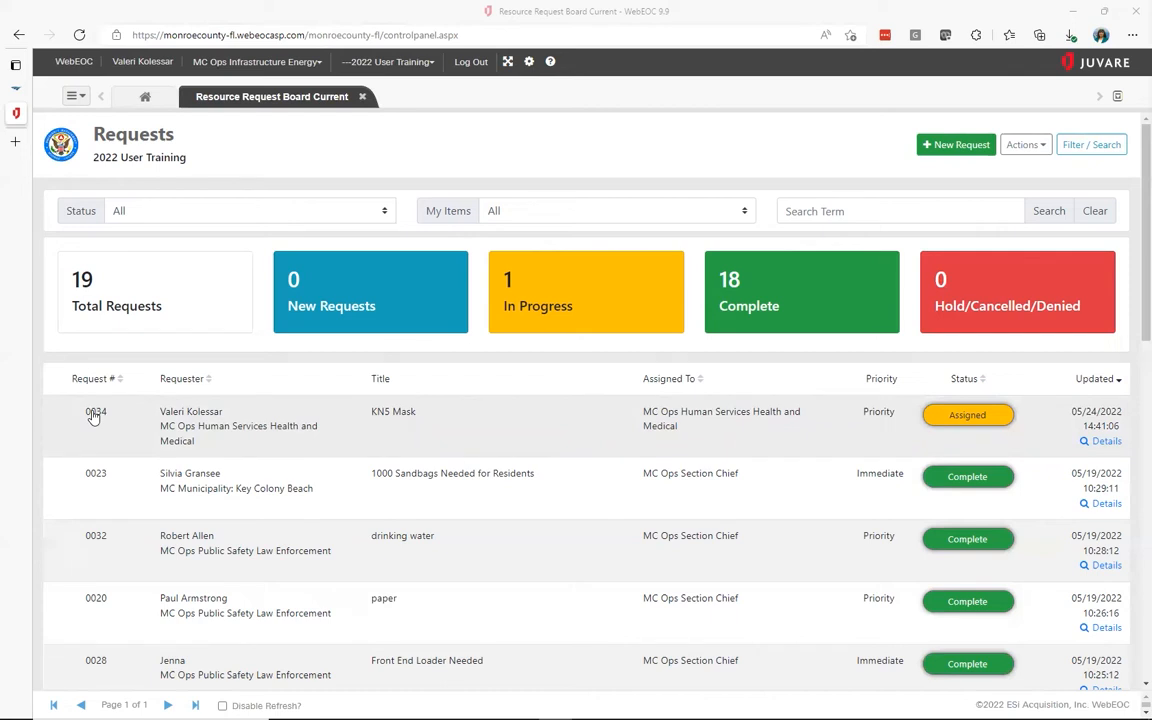
Check the boards list and the Status and My Items filters, leaving All selected
left_click(74, 96)
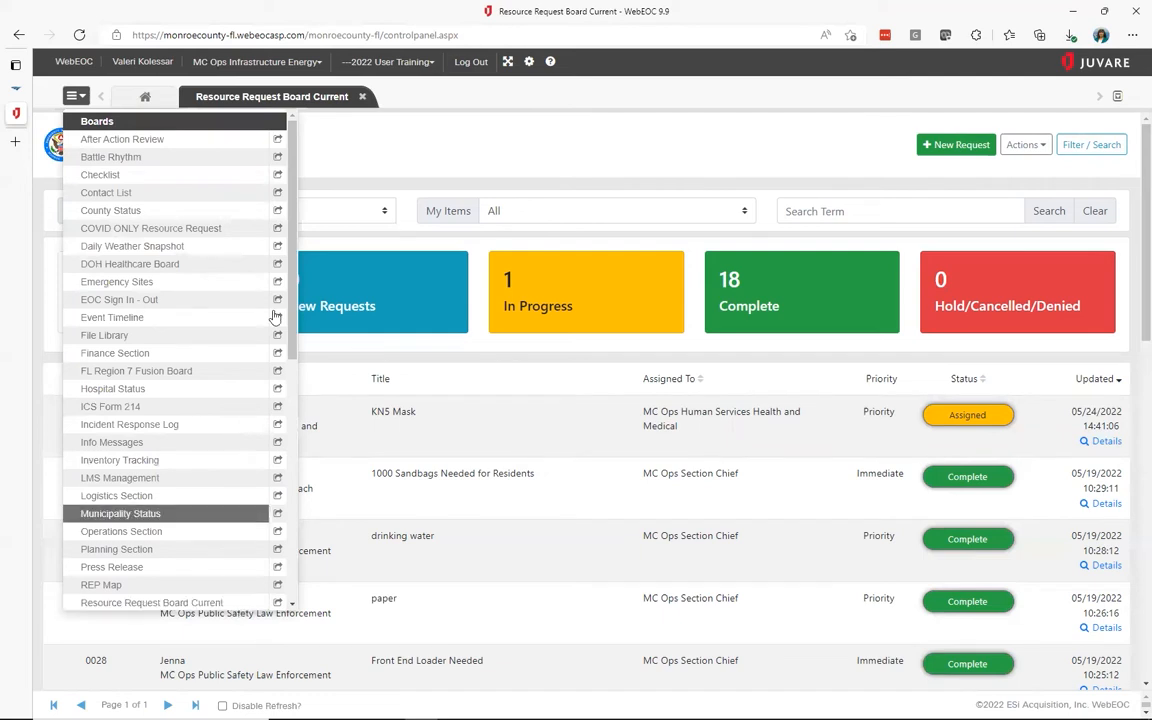
left_click(364, 142)
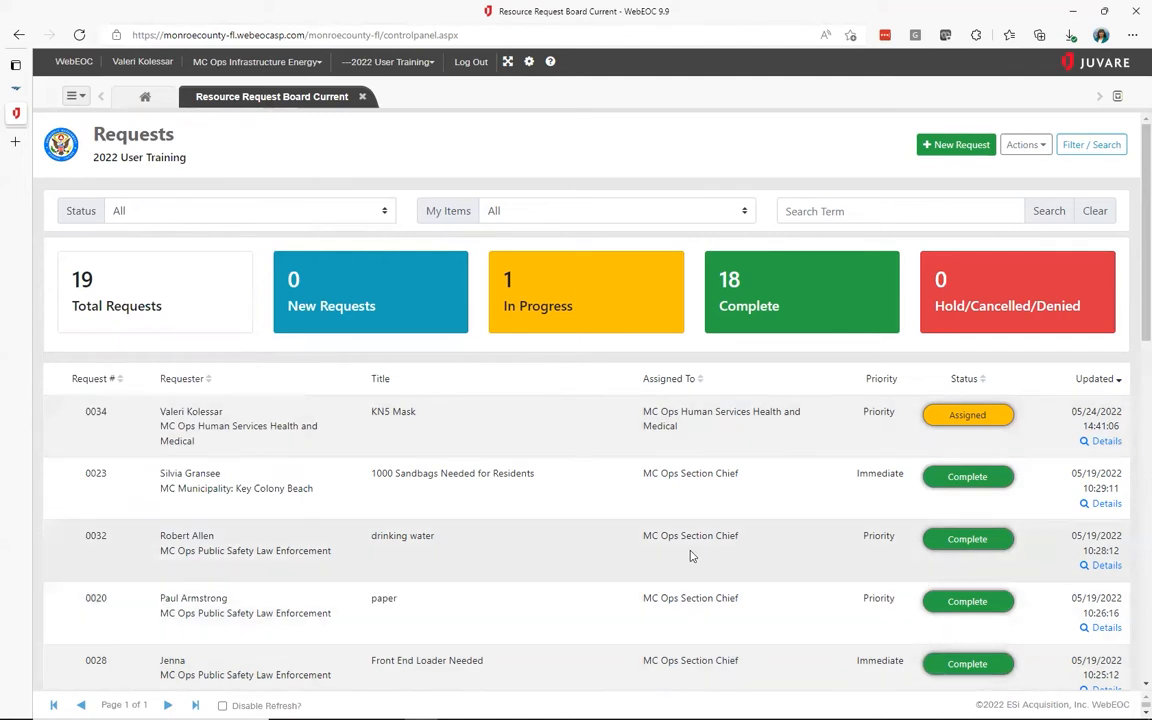
left_click(385, 213)
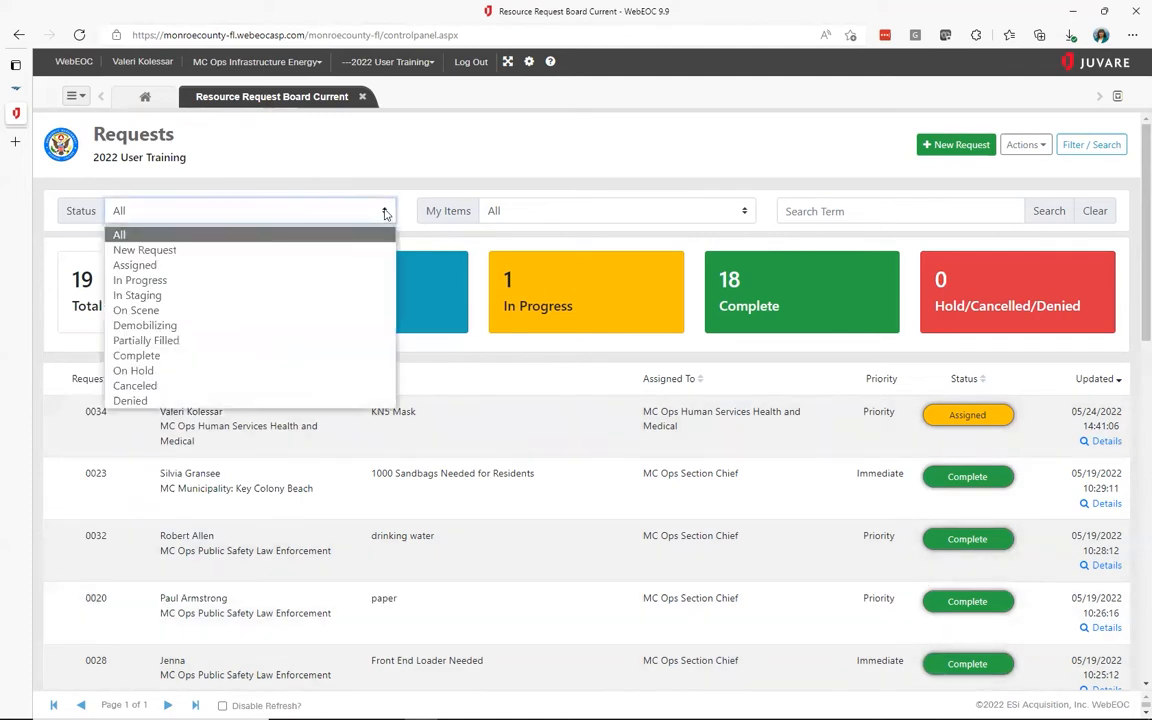
left_click(745, 213)
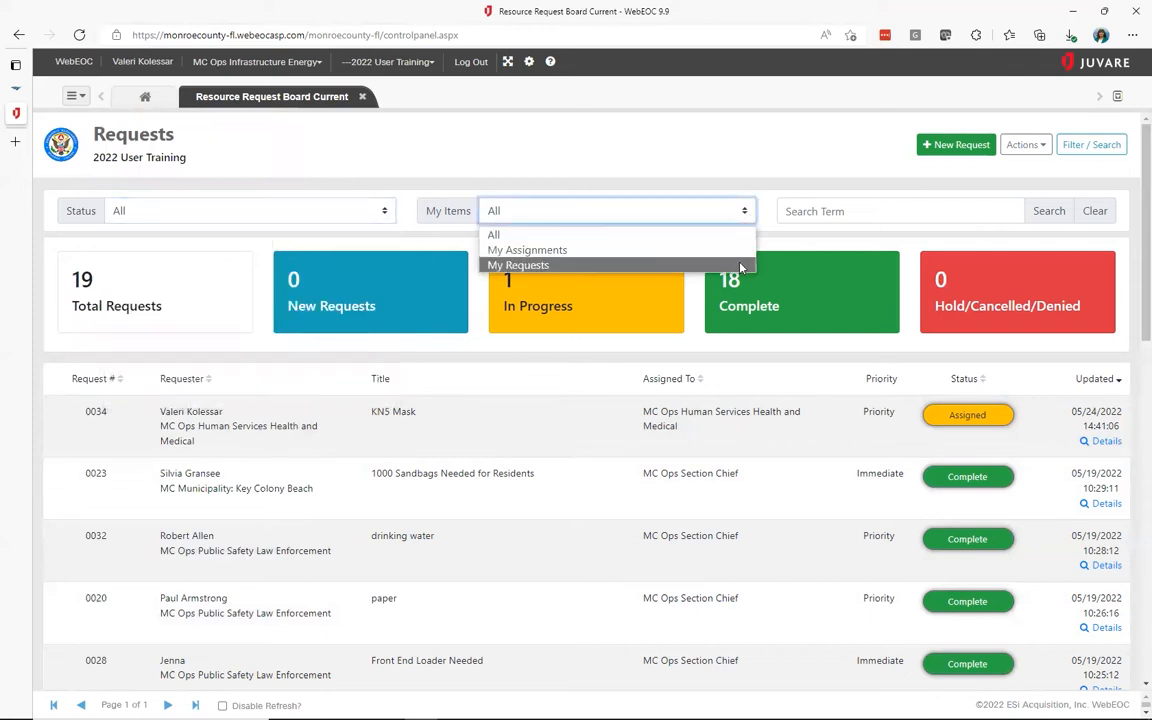
left_click(735, 160)
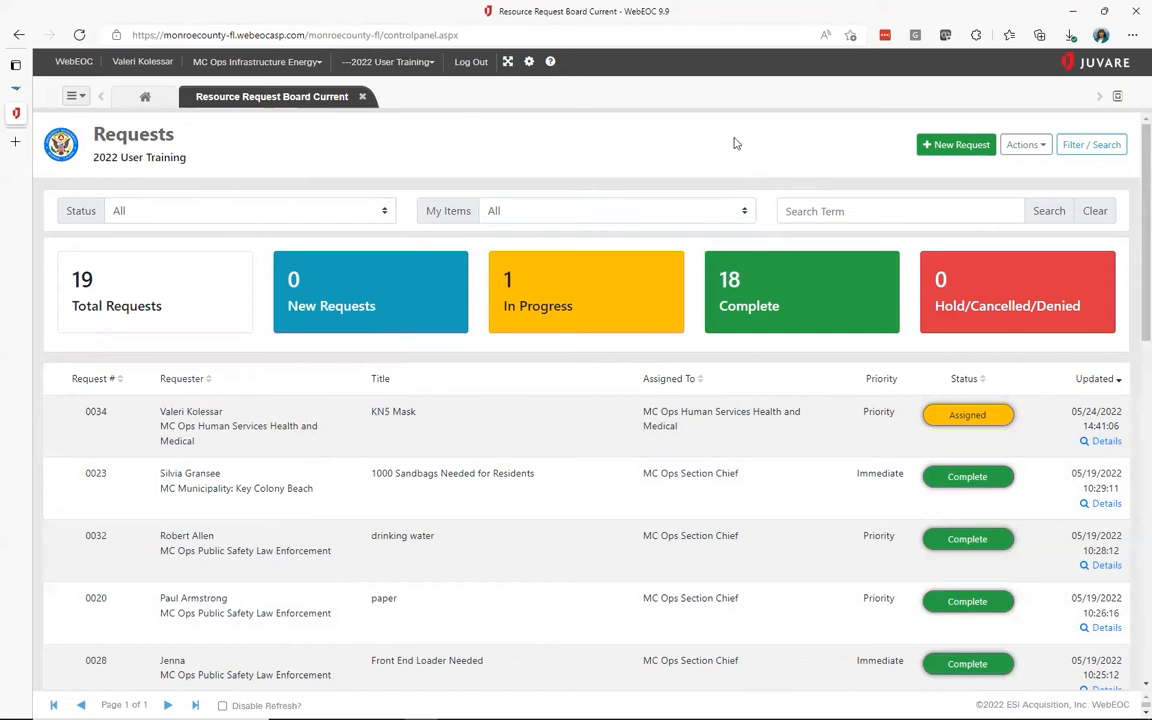
View request 0034's details, go back to the board, and start a new request
left_click(1106, 442)
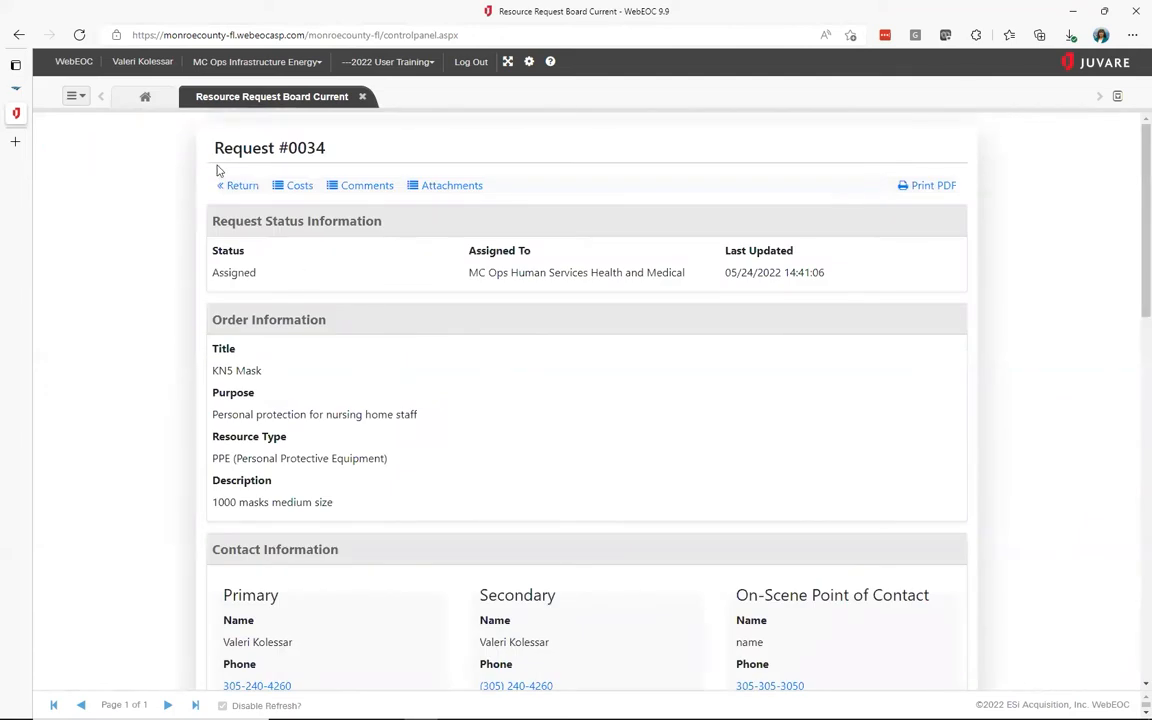
left_click(242, 188)
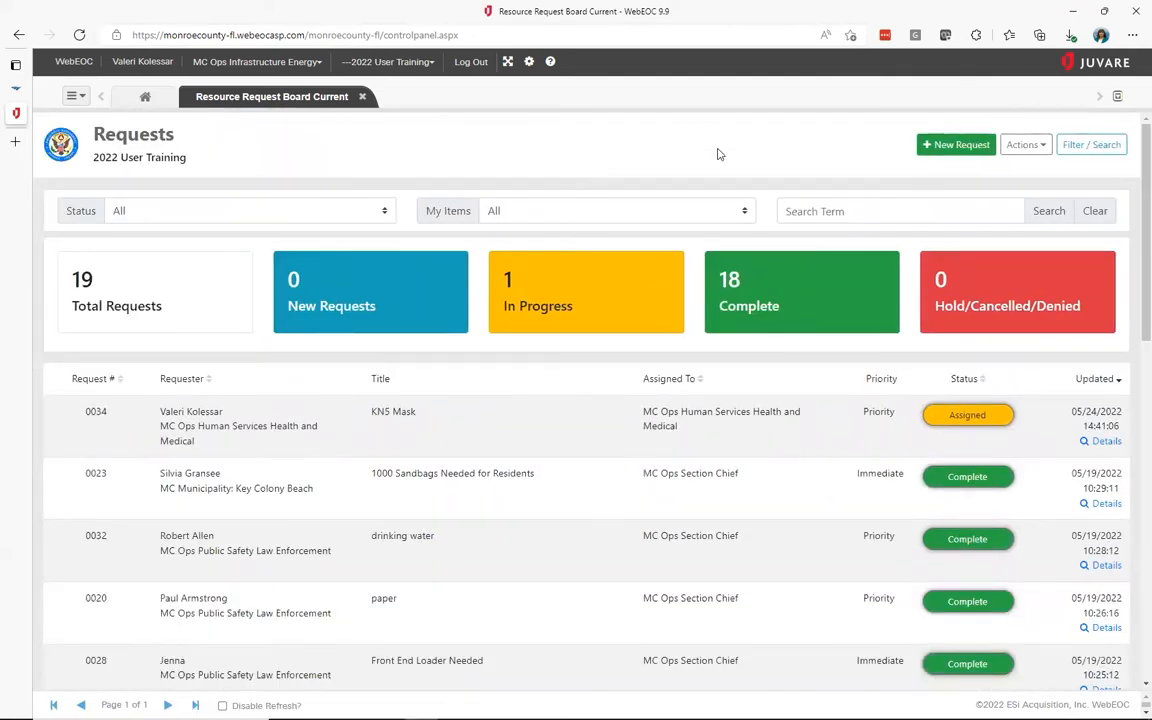
left_click(958, 149)
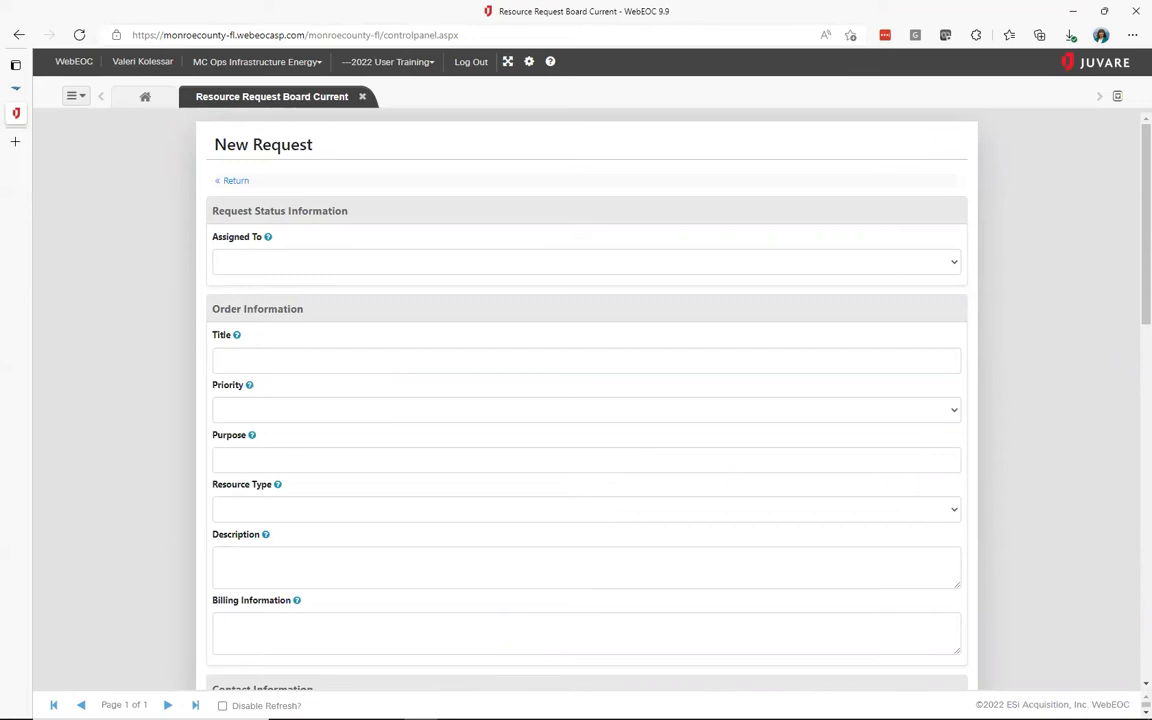
Assign the request to MC Ops Section Chief
mouse_move(269, 240)
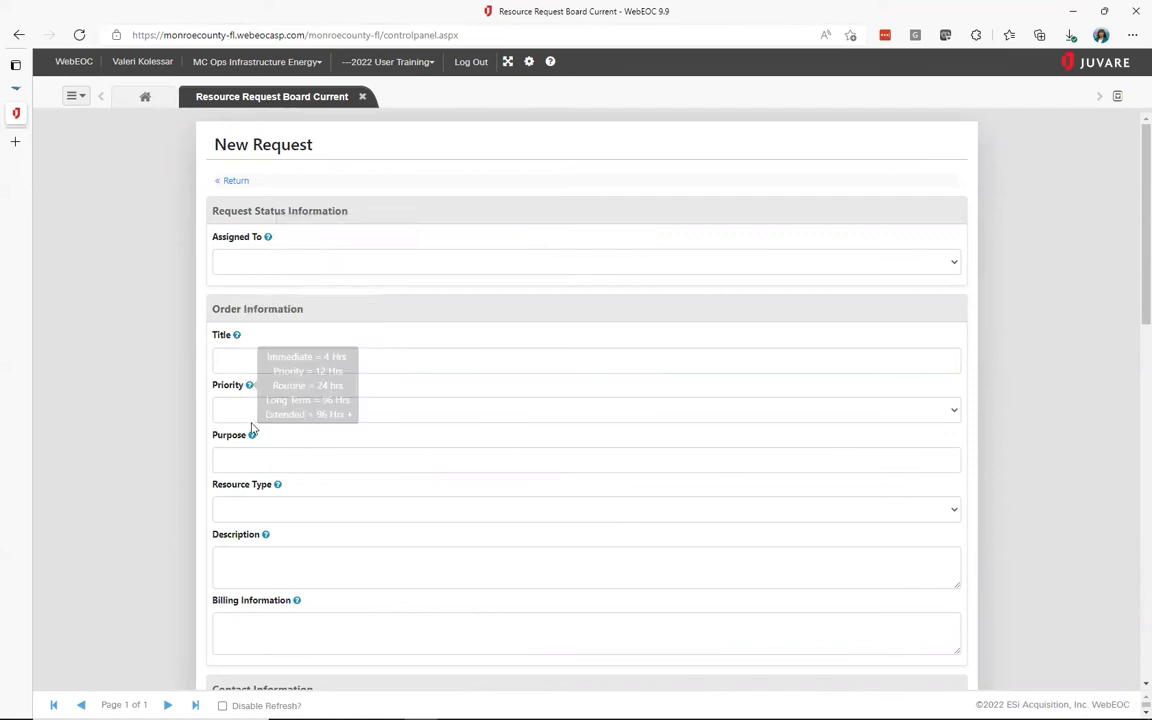
left_click(389, 264)
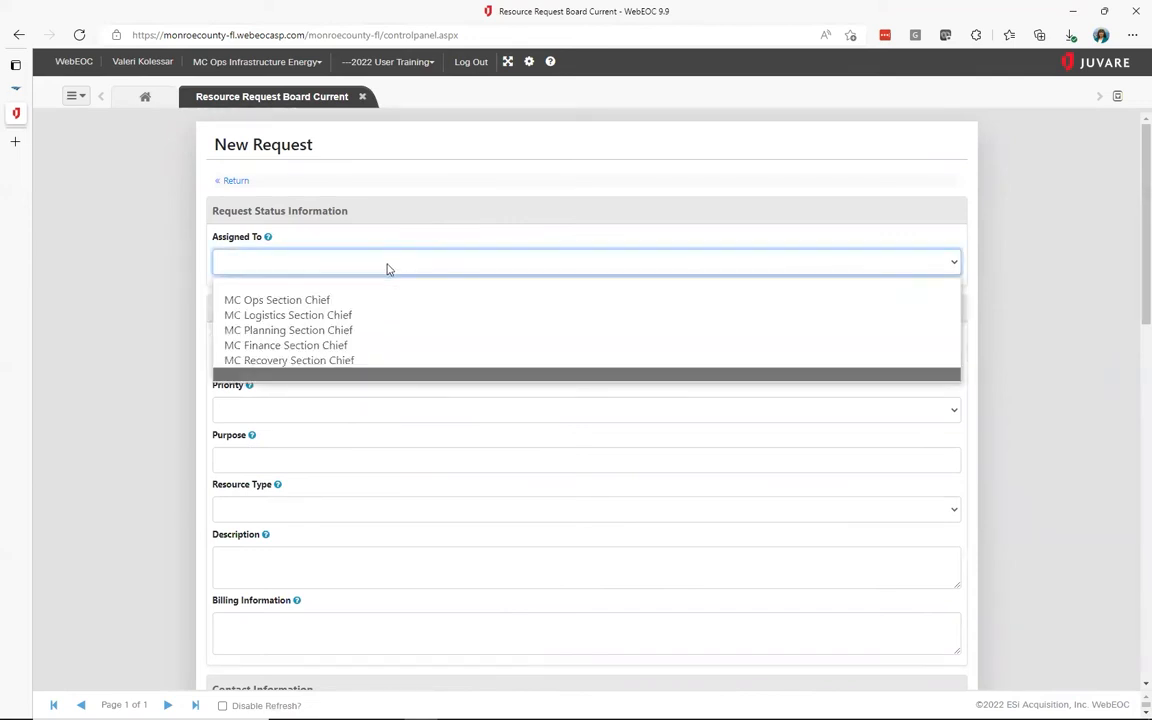
left_click(350, 306)
Title the request 'Portable generator for worksite'
left_click(244, 360)
type("Portable generagor")
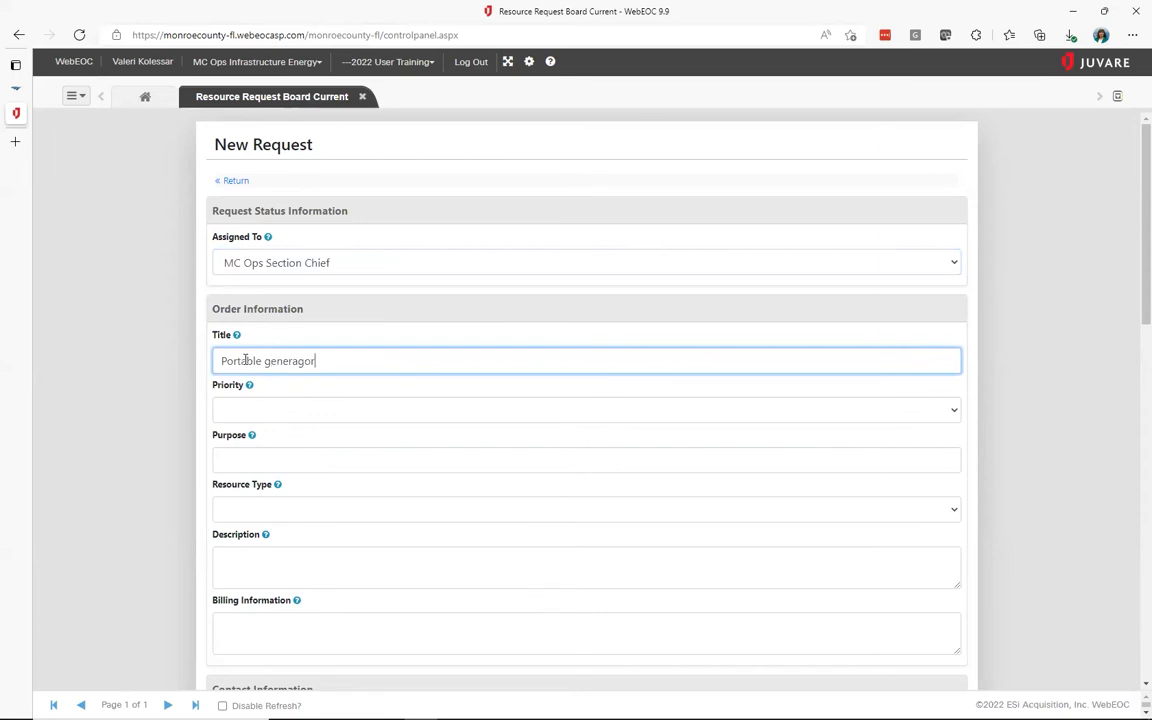
key("BackSpace")
key("BackSpace")
key("BackSpace")
type("tor for worksite")
Set the request priority to Routine
mouse_move(250, 388)
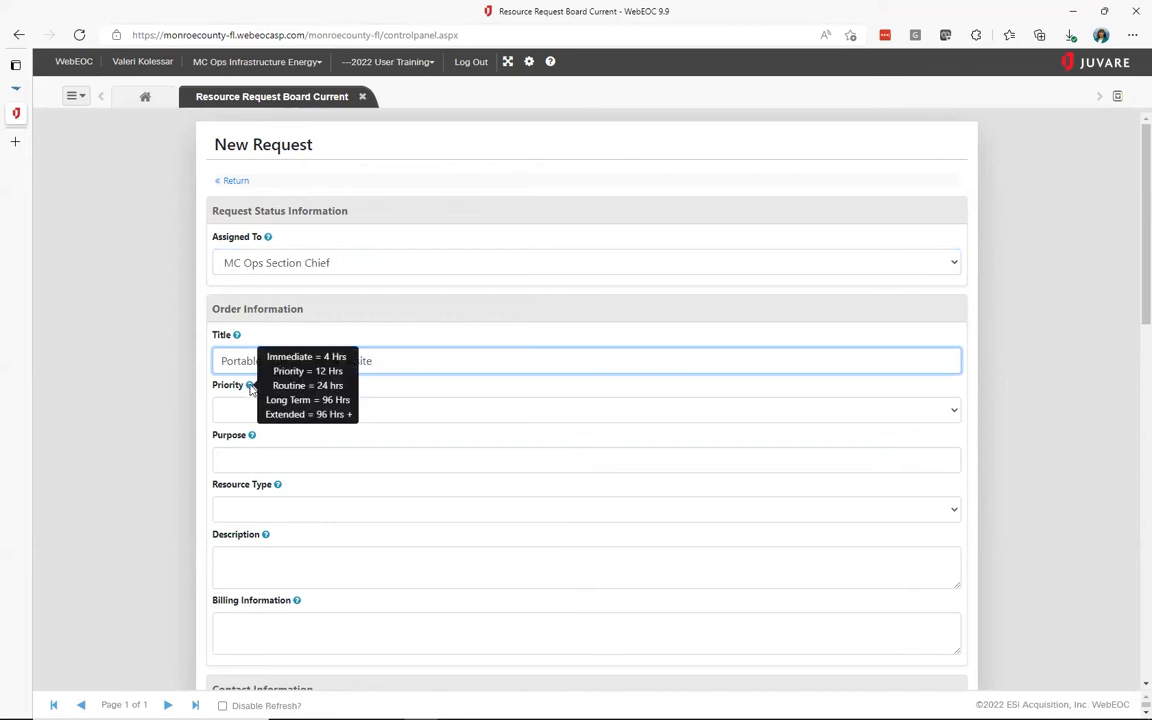
left_click(247, 410)
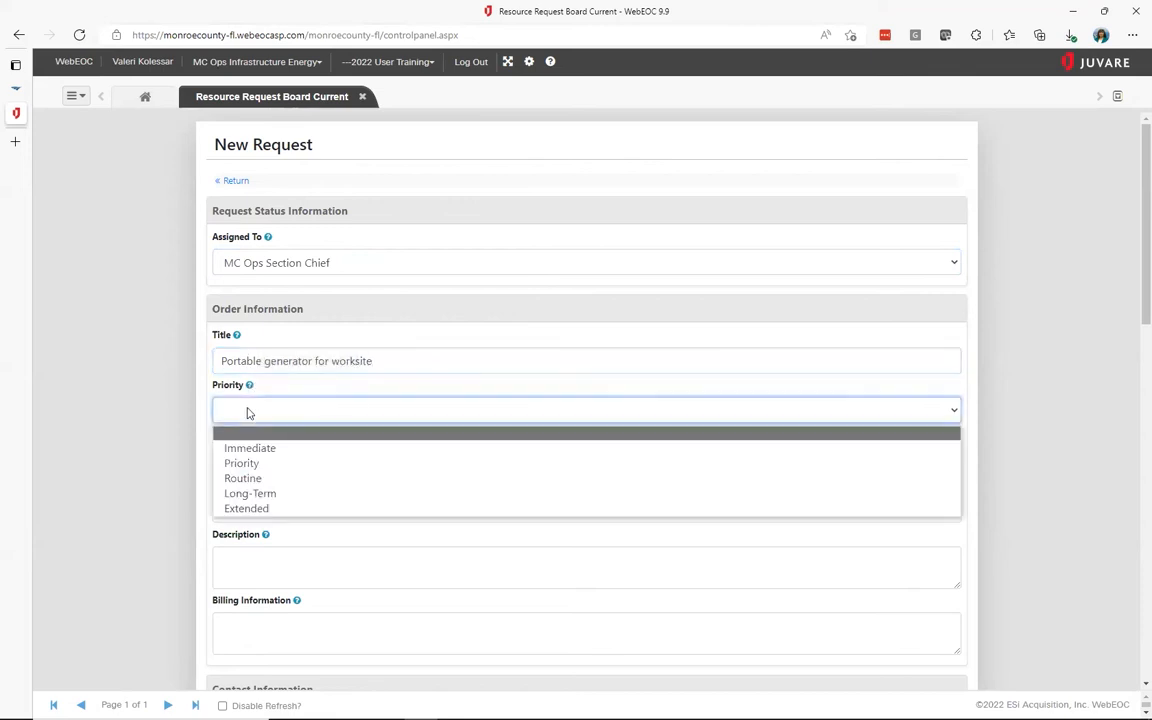
left_click(250, 479)
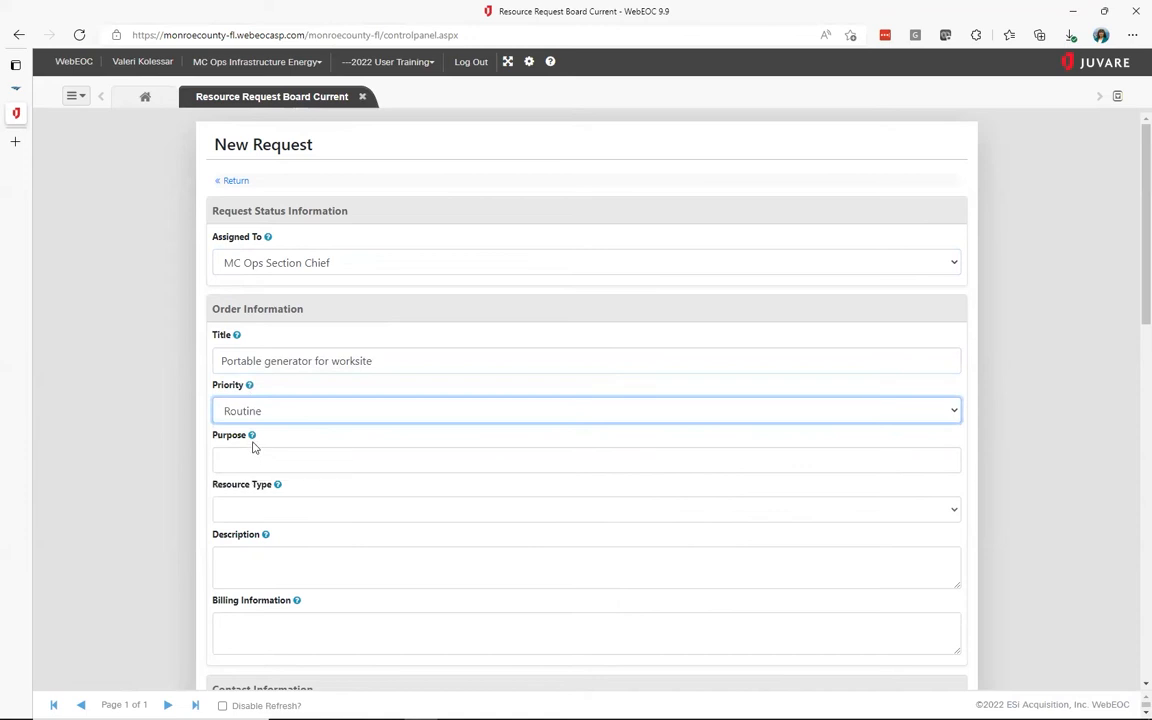
mouse_move(253, 438)
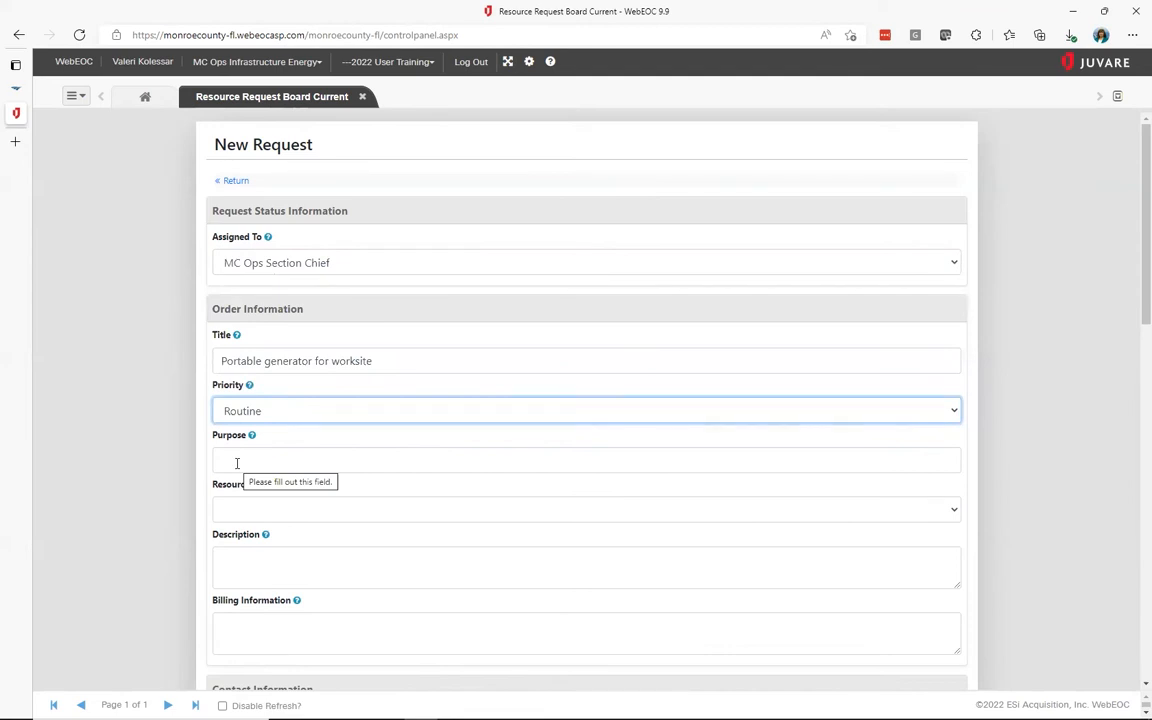
Enter purpose 'Power worksite power tools' and choose Generator as the resource type
left_click(237, 461)
type("Power worksi")
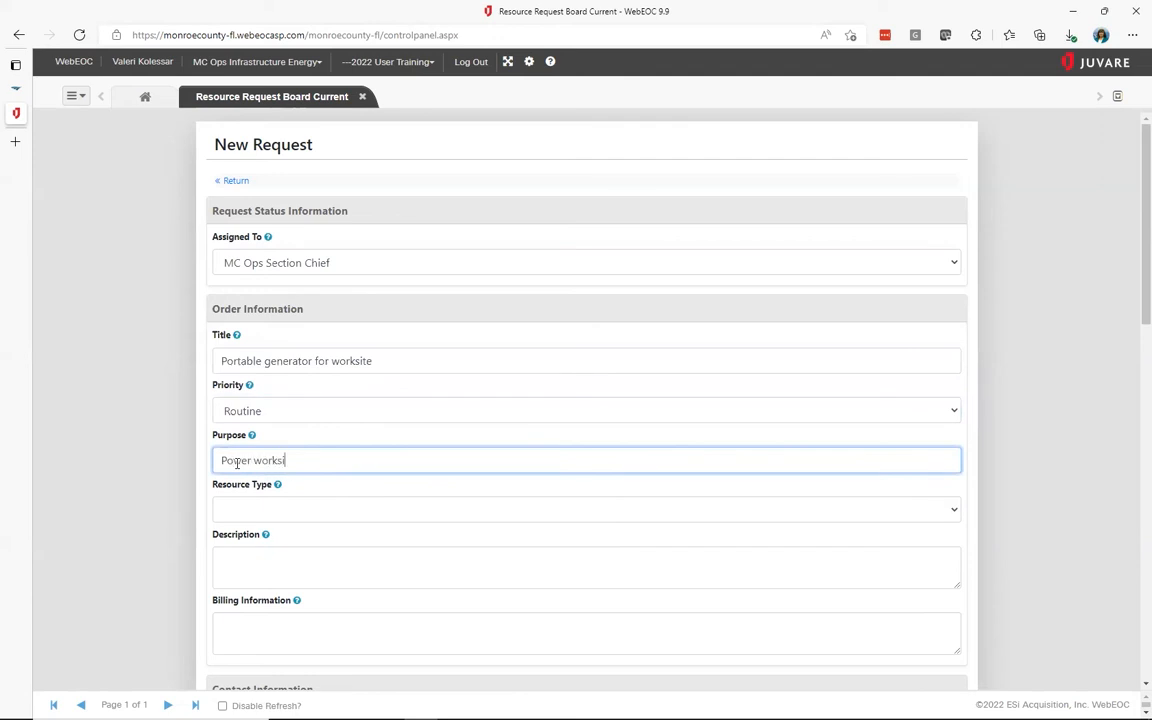
type("te power tools")
left_click(285, 512)
type("ge")
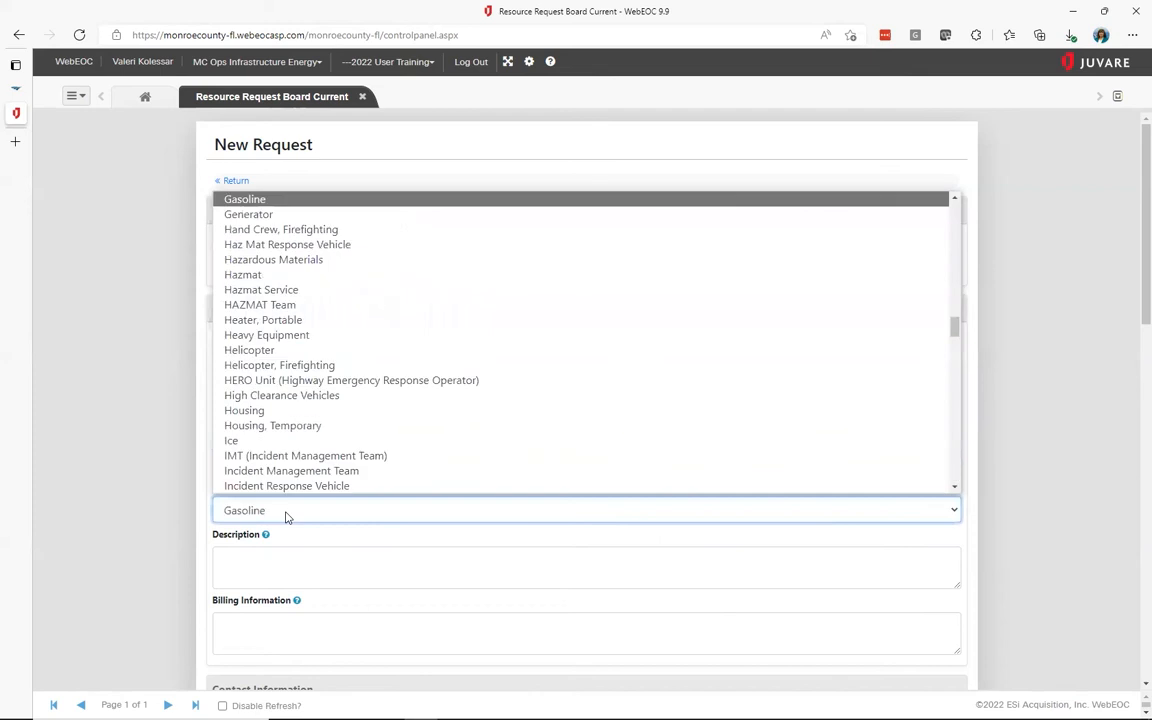
key("Return")
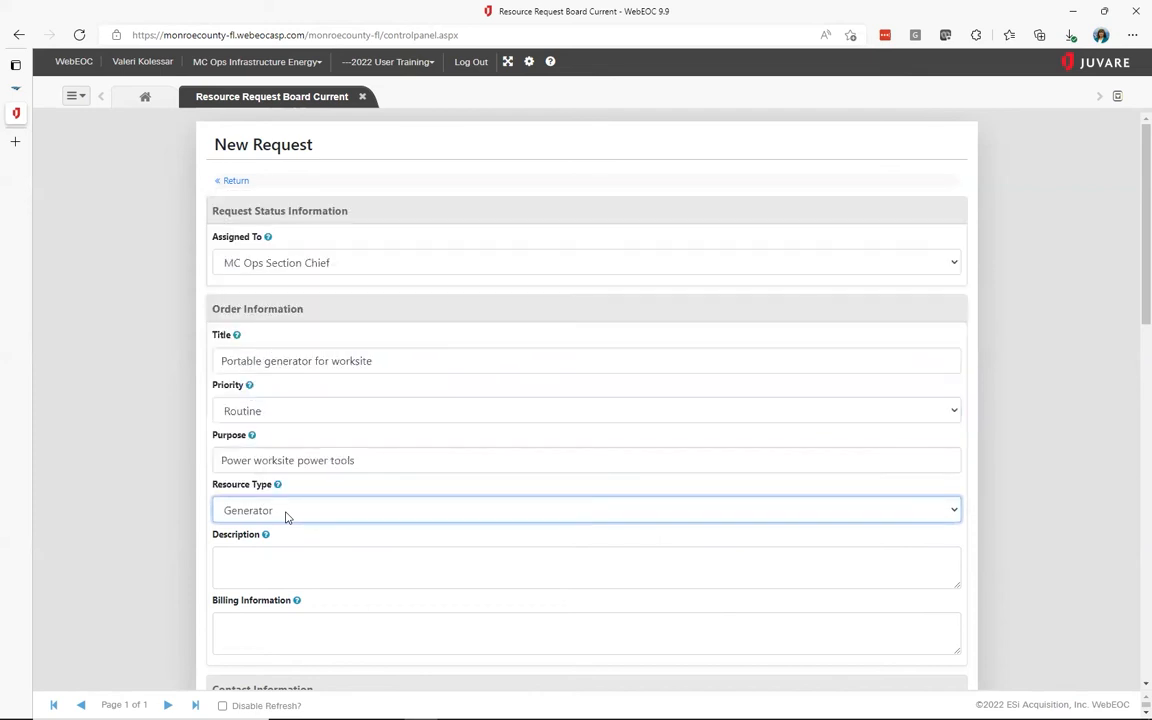
Describe the request as a 5 kw gas-powered portable generator on wheels, with 20 gallons refuel gas
left_click(223, 557)
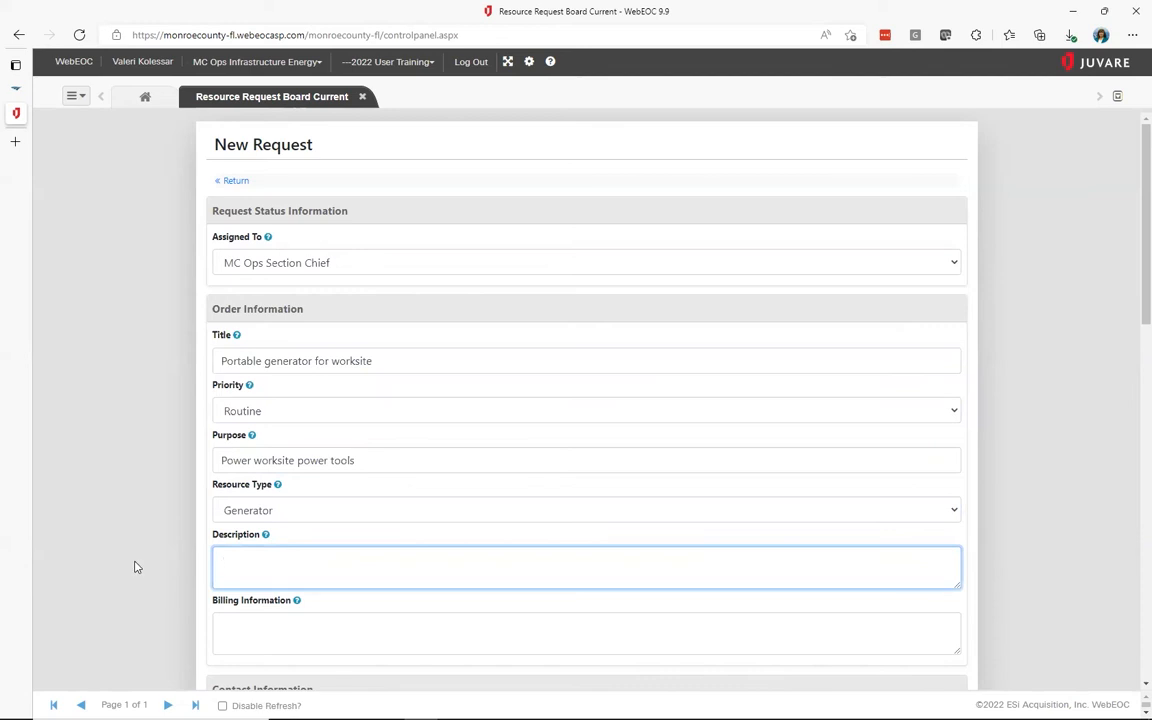
type("5 kw portable generator on wheels  Gas powe")
type("red")
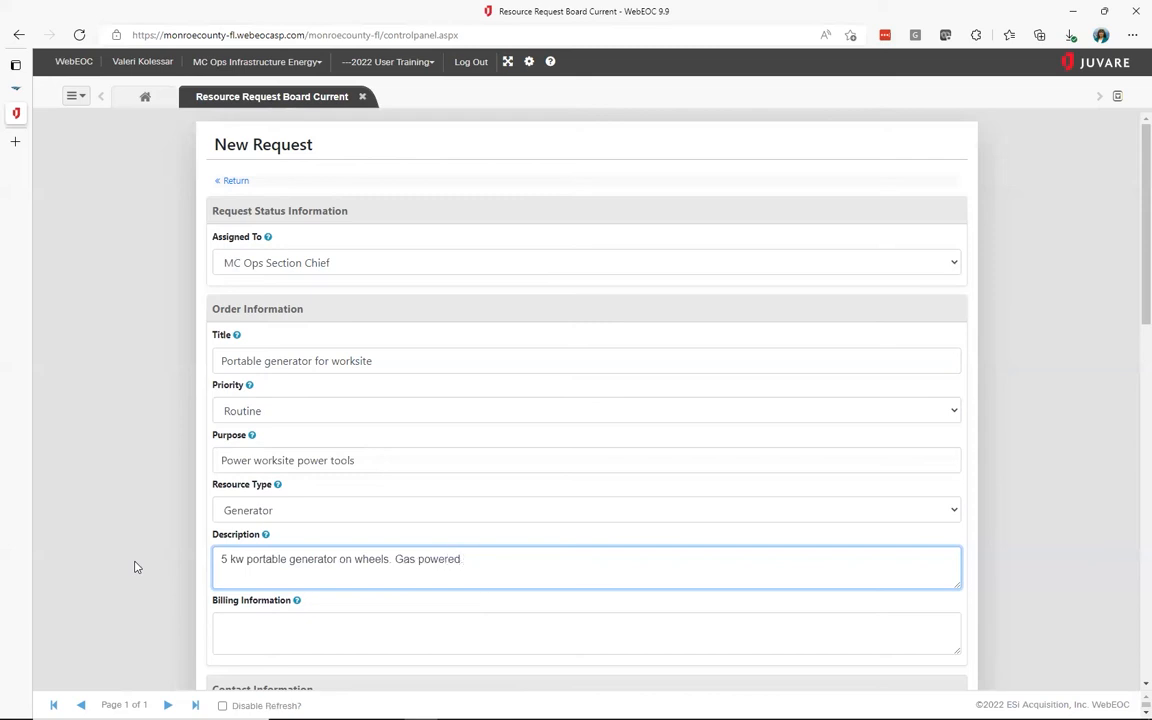
type(". Include 20 gallons gas for refuel")
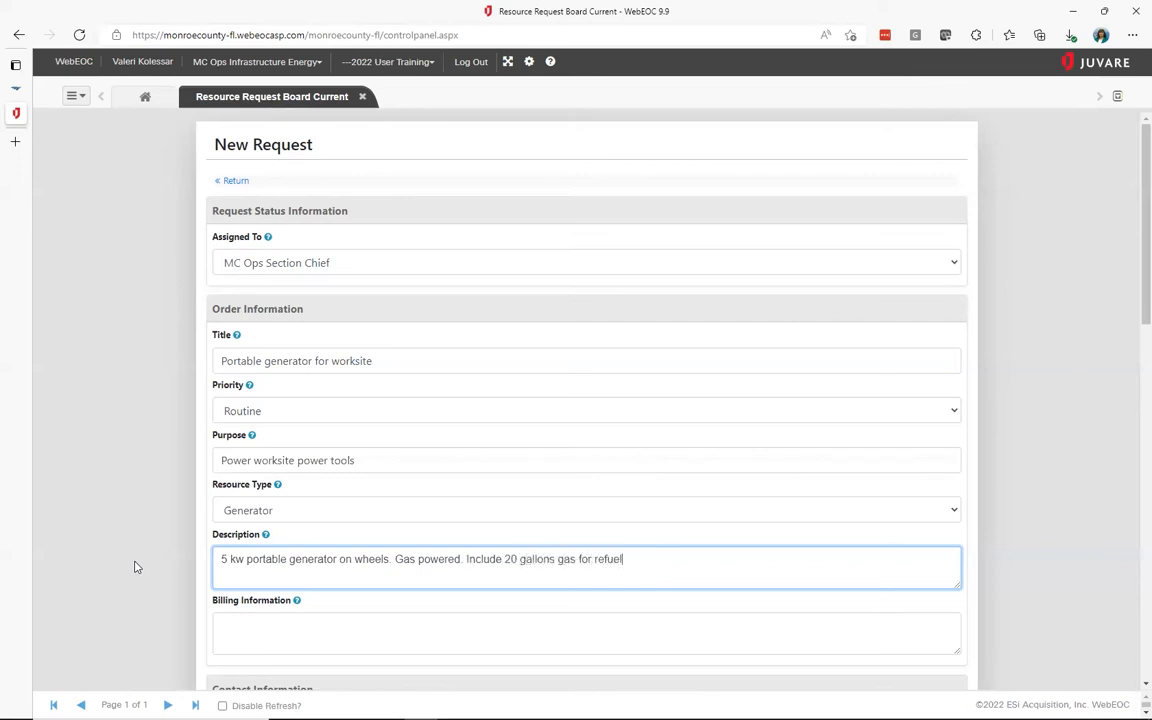
type("ing.")
Enter billing information 'Monroe County Emergency Mgmt' with the phone number on a second line
scroll(829, 562, "down", 1)
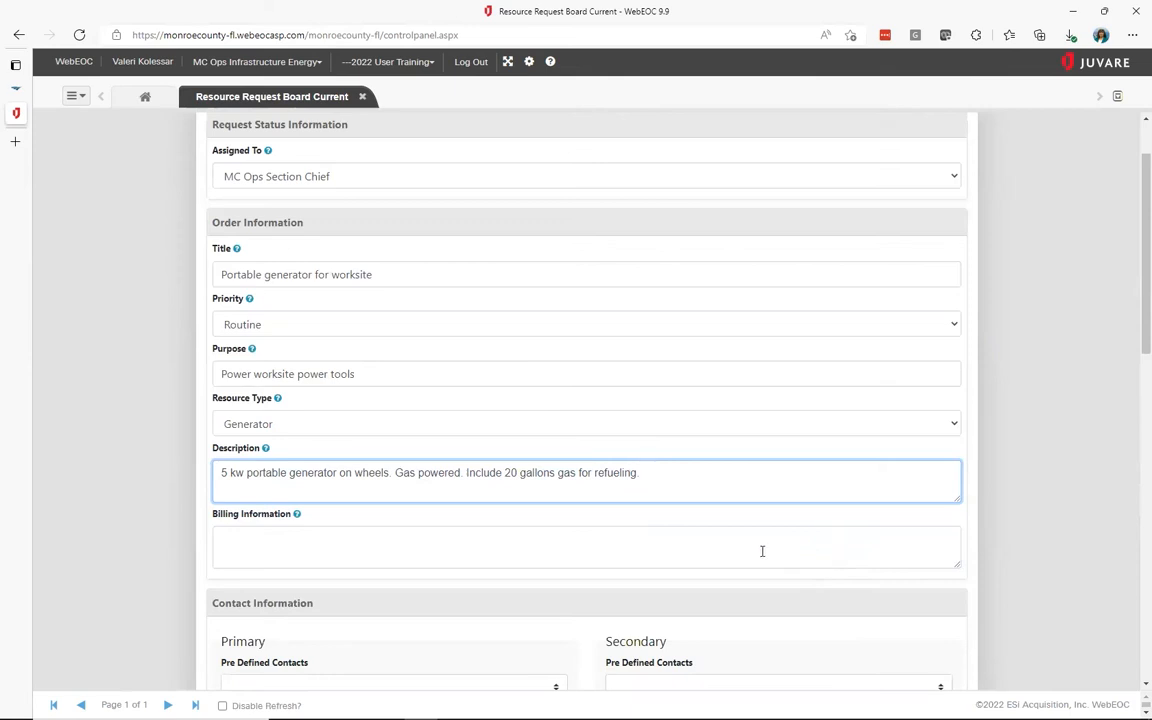
left_click(216, 535)
type("Monroe County Emergency Mgmt")
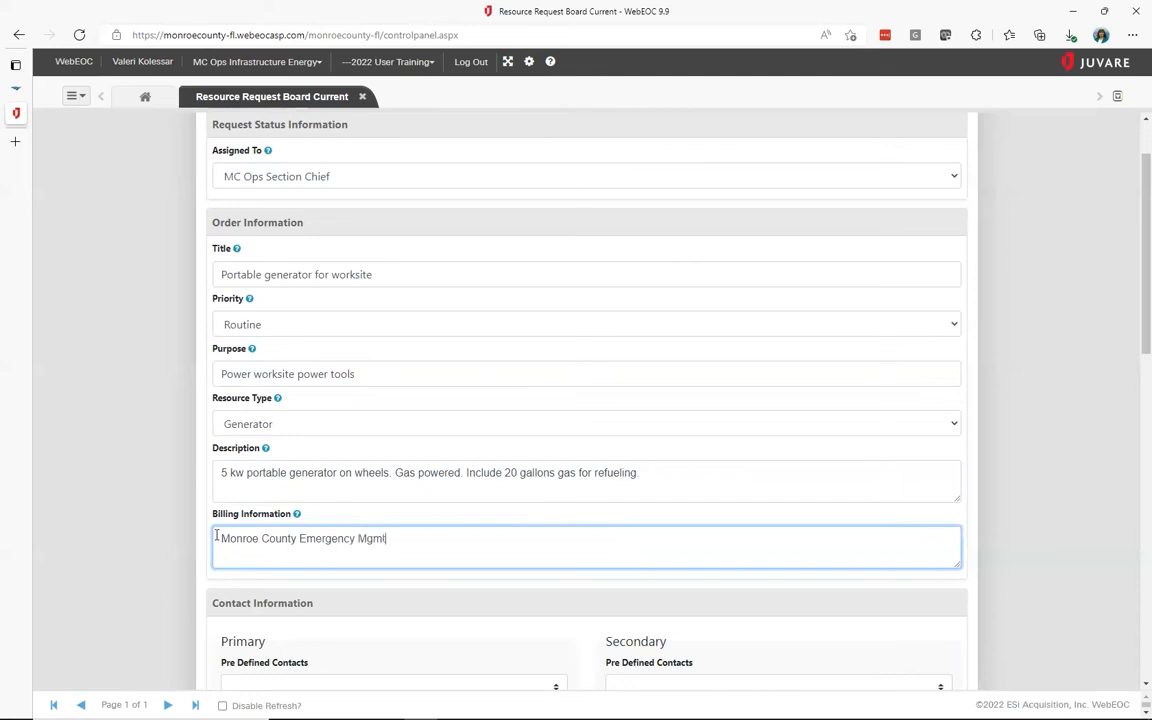
key("Return")
scroll(216, 537, "down", 3)
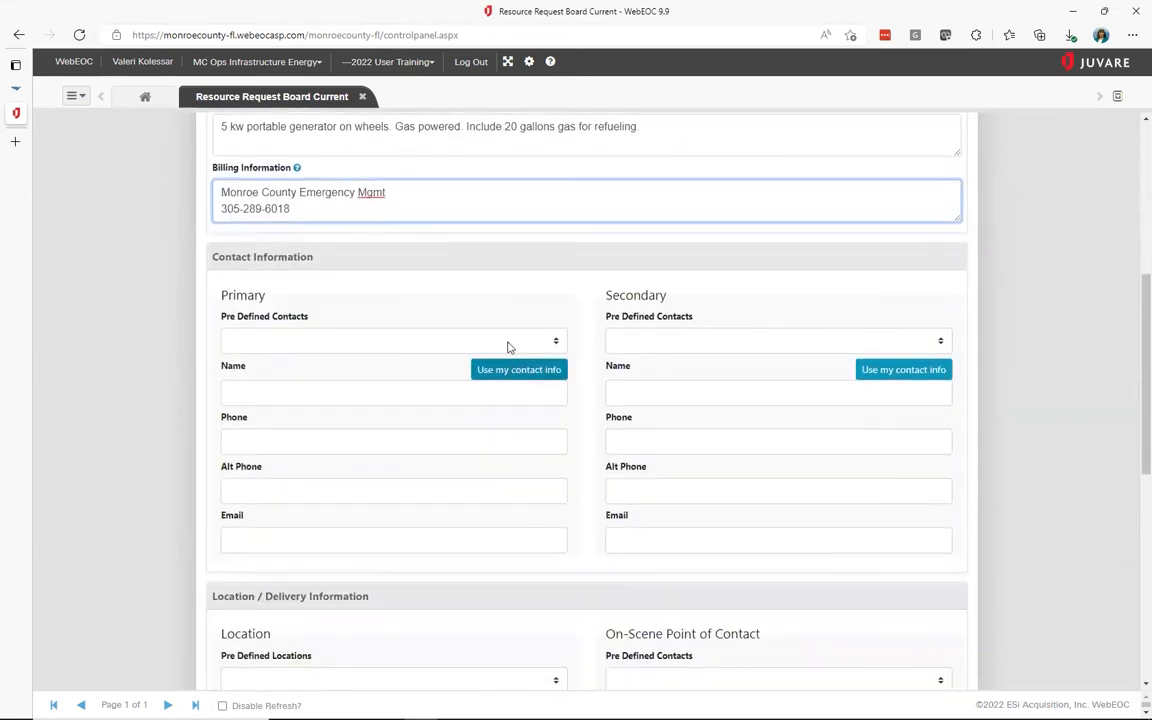
Choose a predefined primary contact so name, phone and email fill in automatically
left_click(508, 341)
scroll(517, 496, "down", 2)
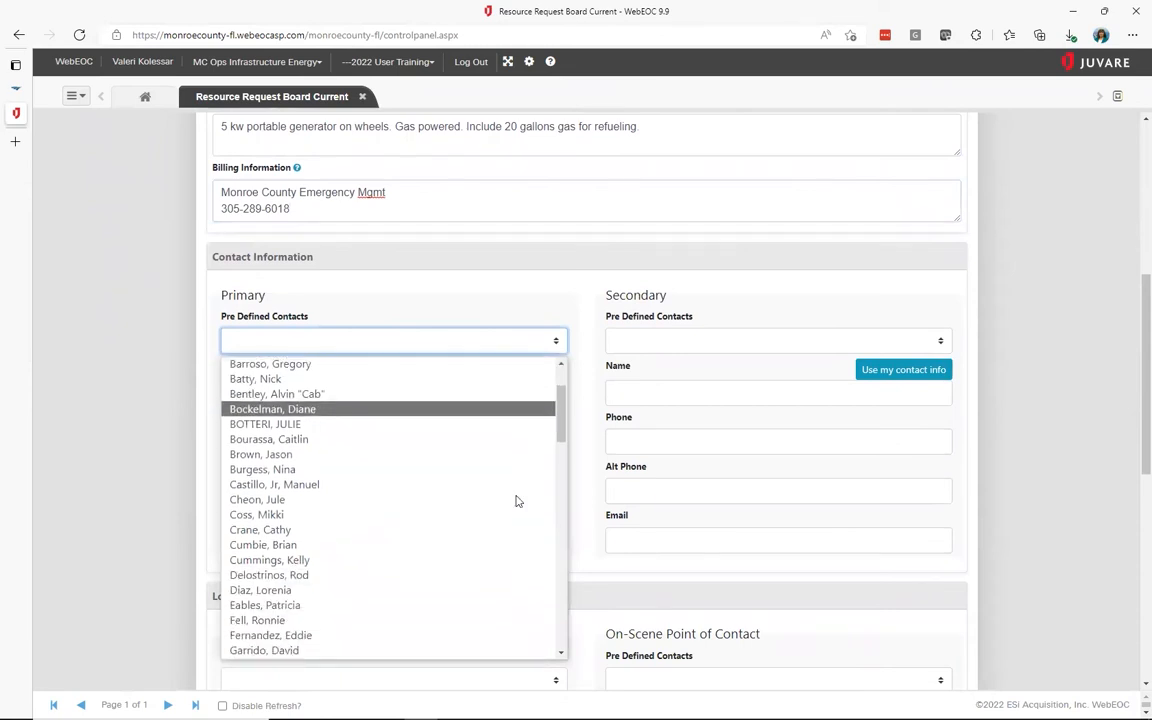
scroll(517, 501, "down", 1)
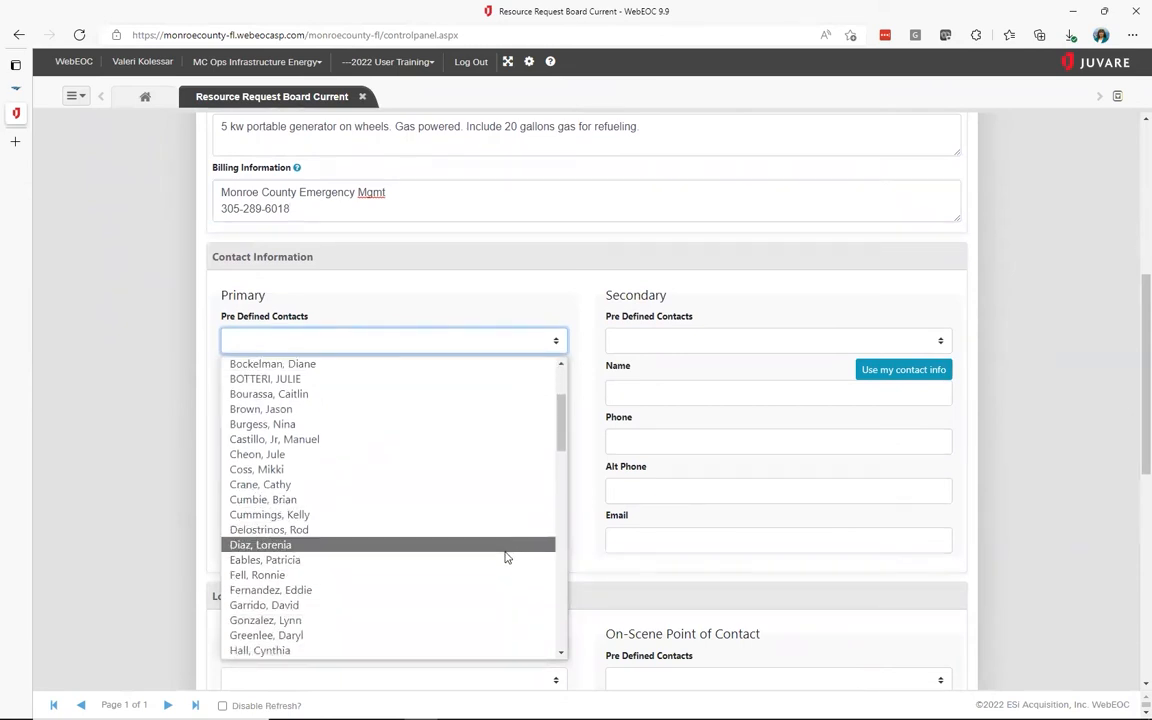
left_click(490, 530)
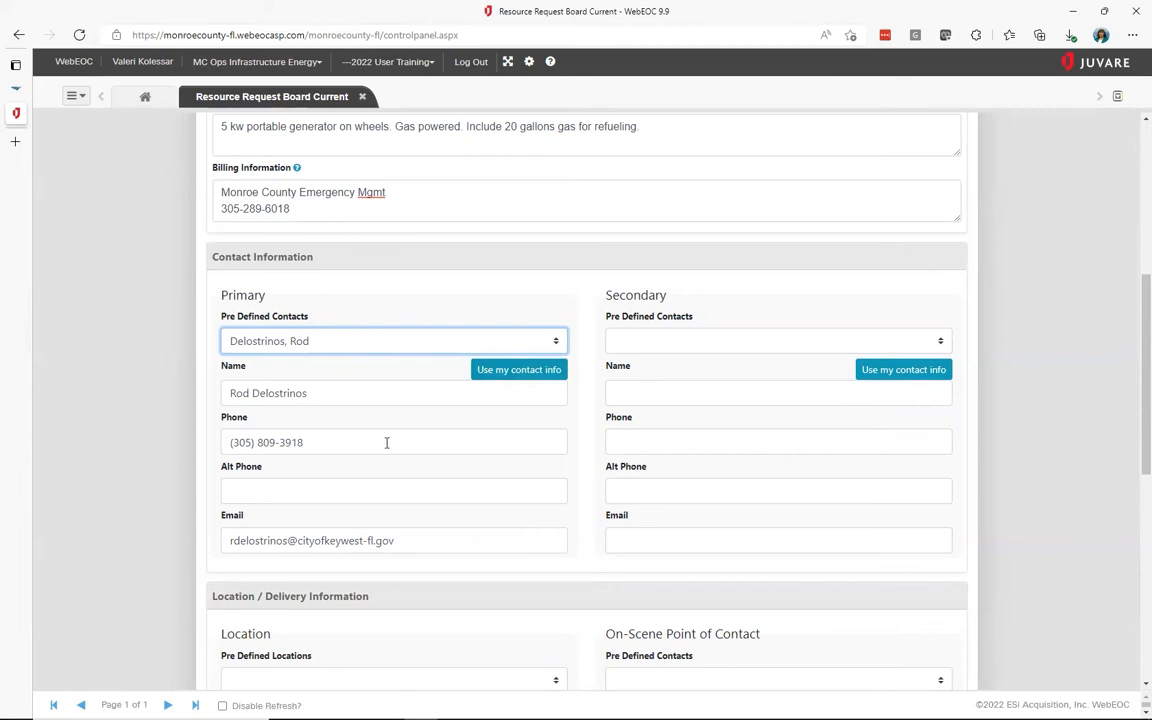
Enter the secondary contact's full name
left_click(702, 400)
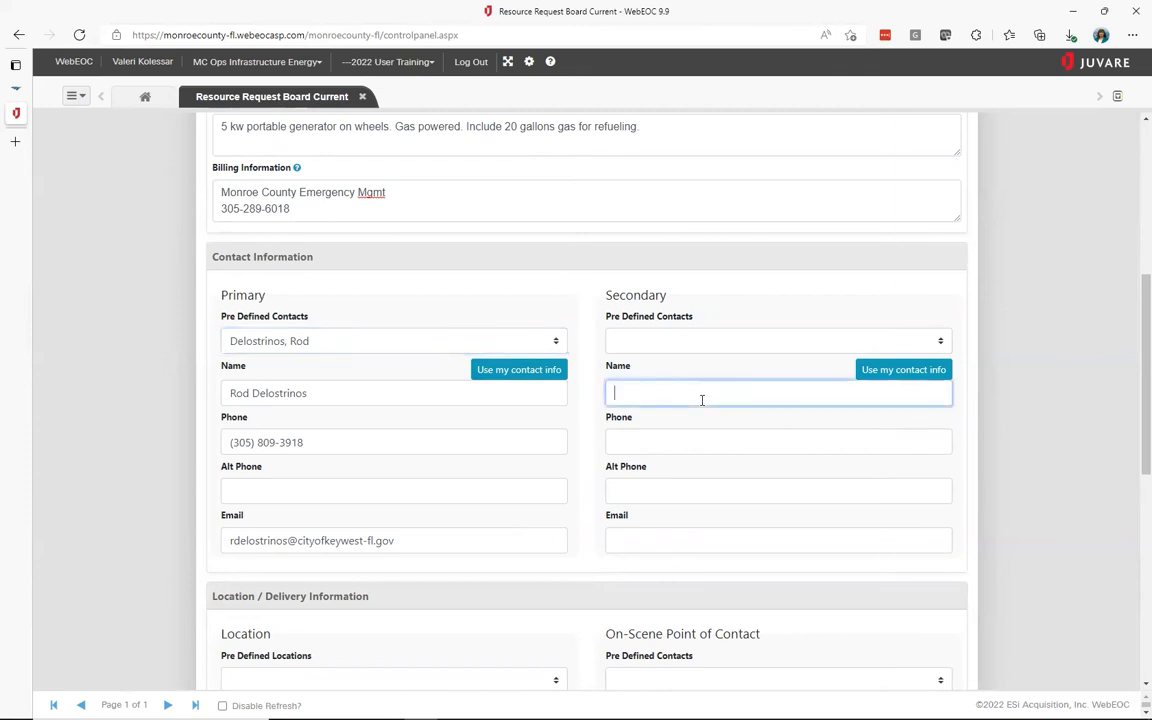
key("Tab")
scroll(702, 400, "down", 3)
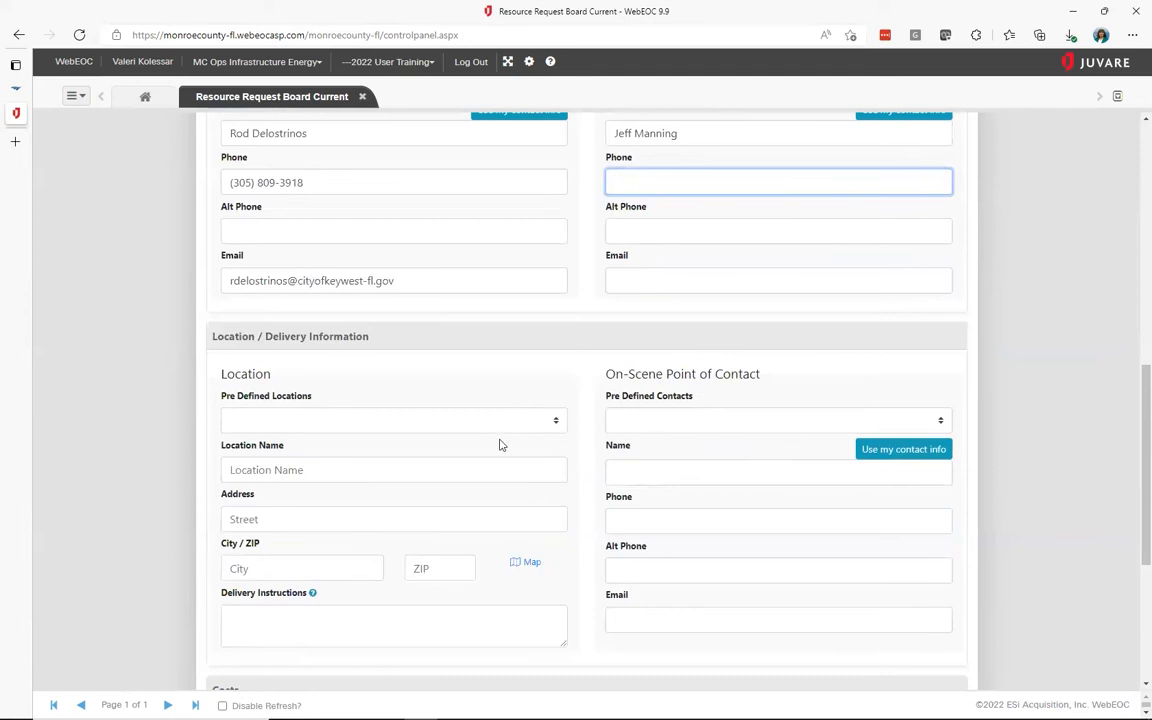
Use my details for the secondary contact and set delivery location Truman Annex Beach, Whitehead St
left_click(913, 119)
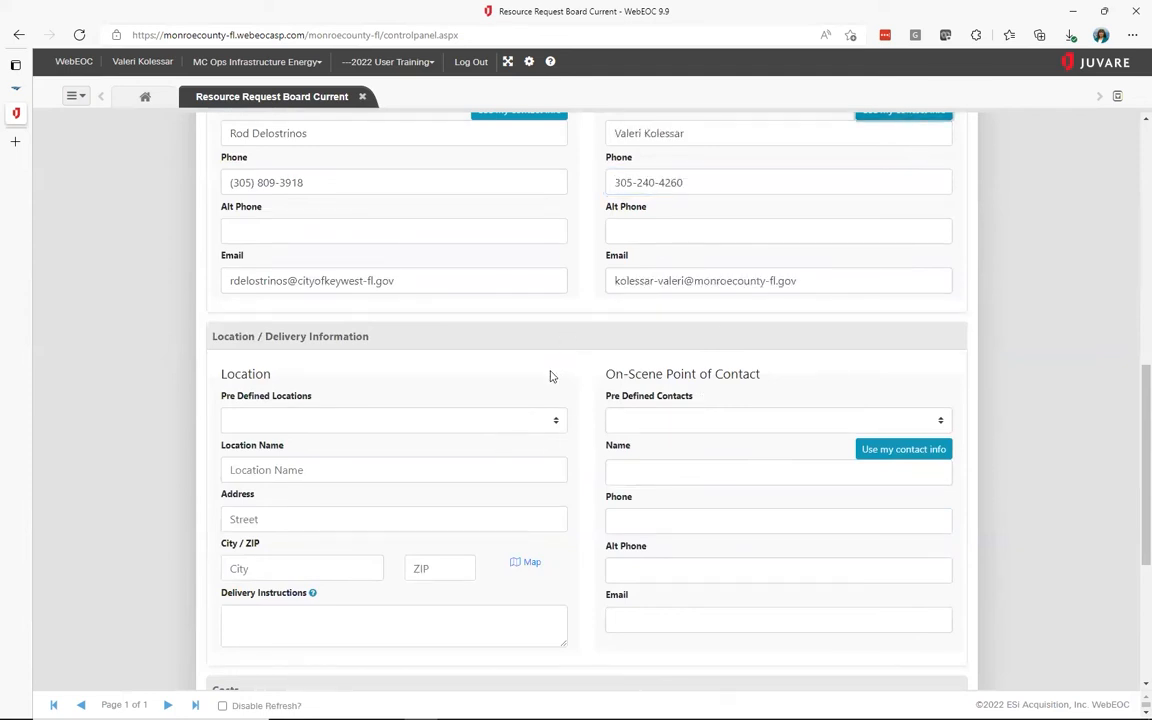
left_click(548, 428)
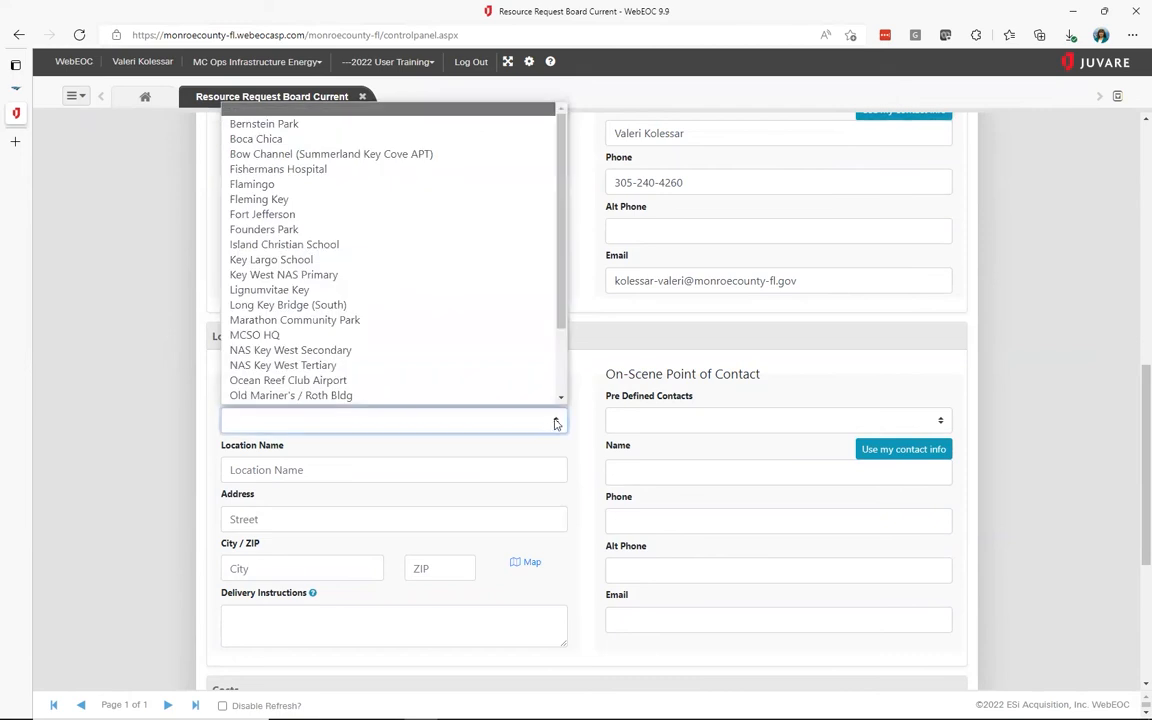
left_click(562, 398)
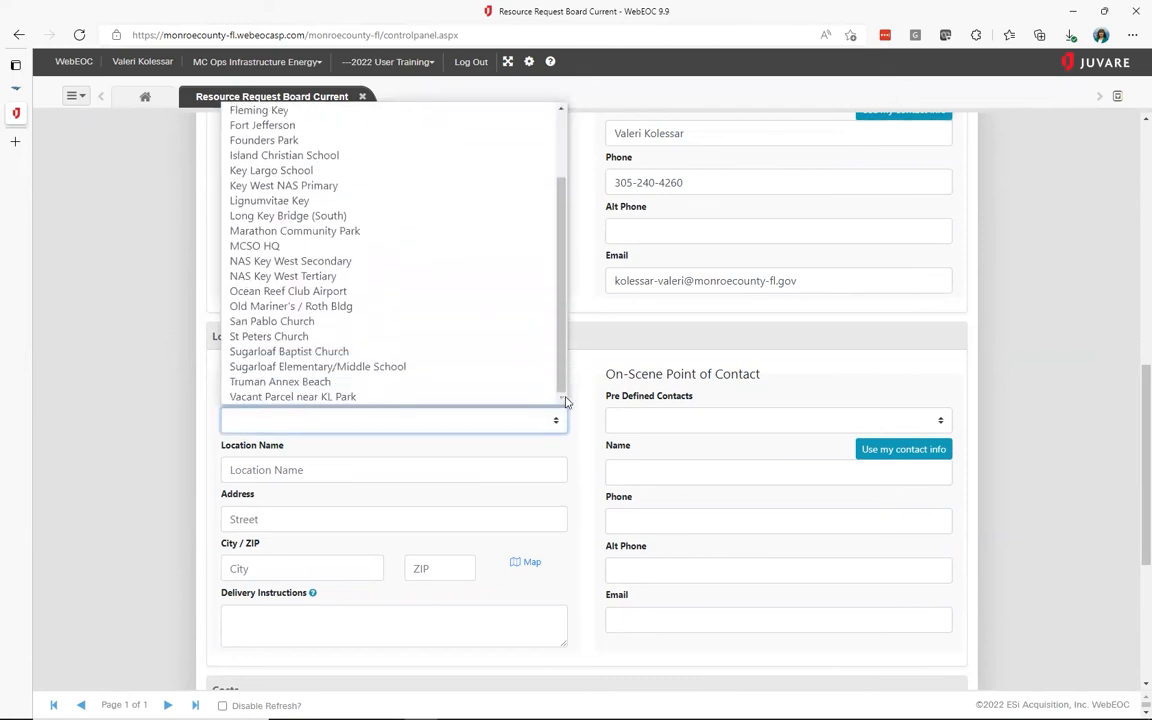
left_click(481, 384)
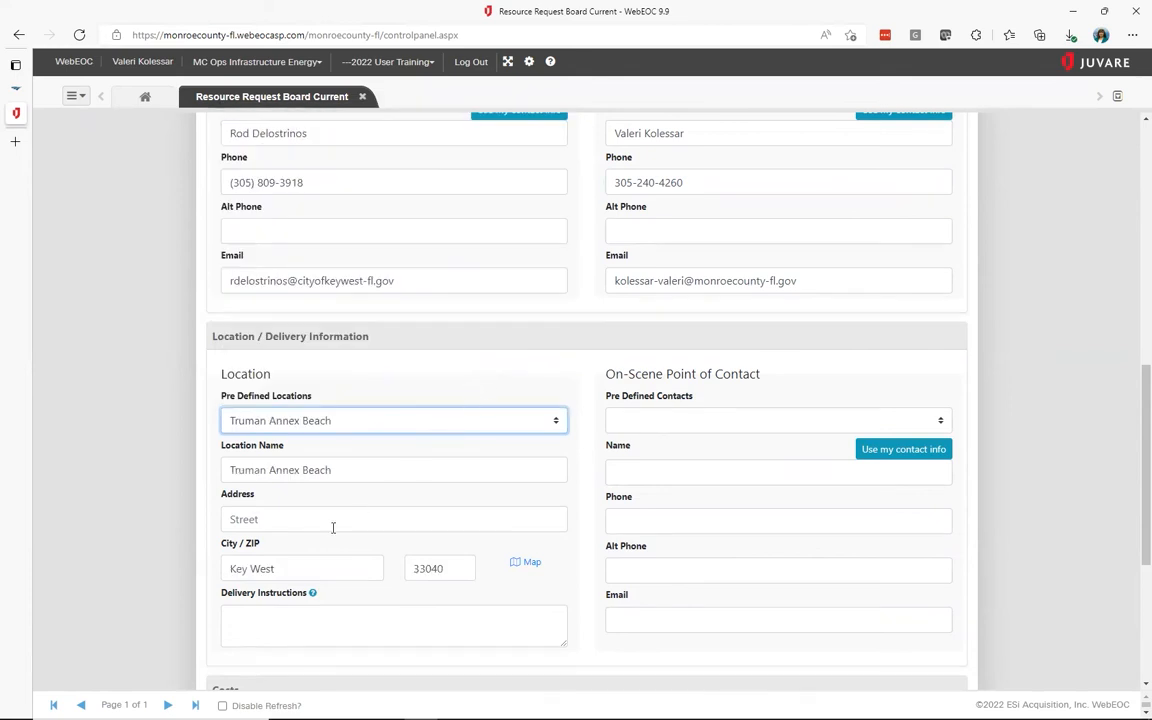
left_click(235, 522)
type("Whitehead S")
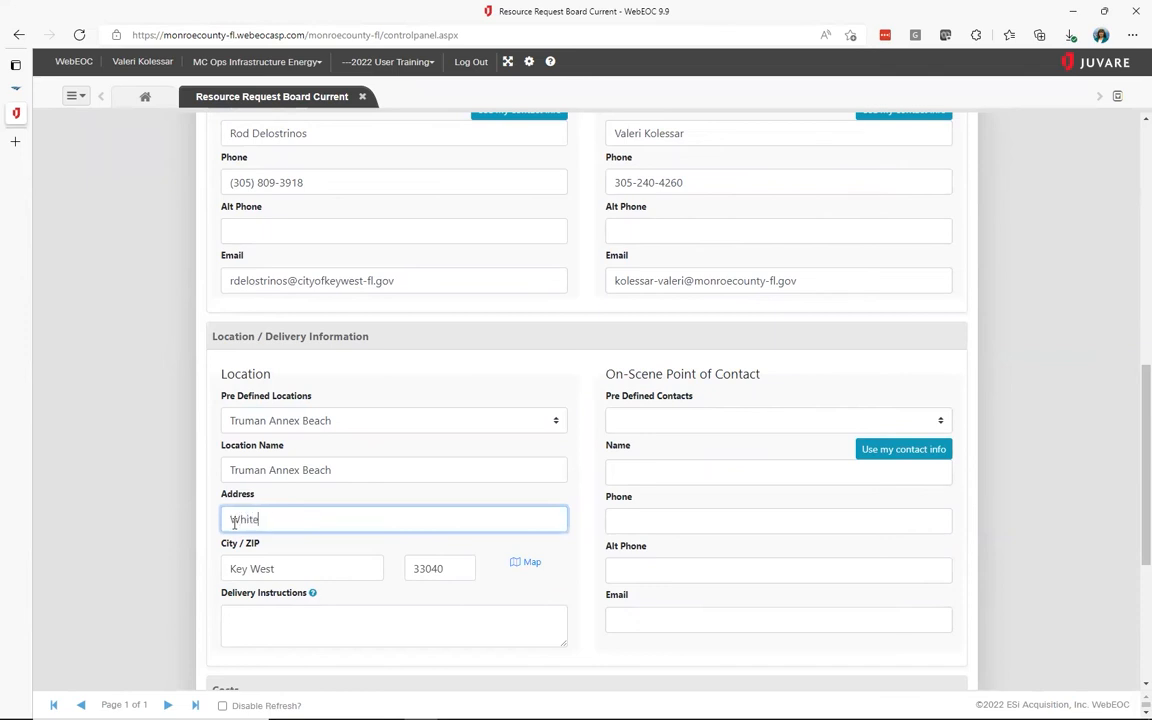
type("t")
left_click(531, 566)
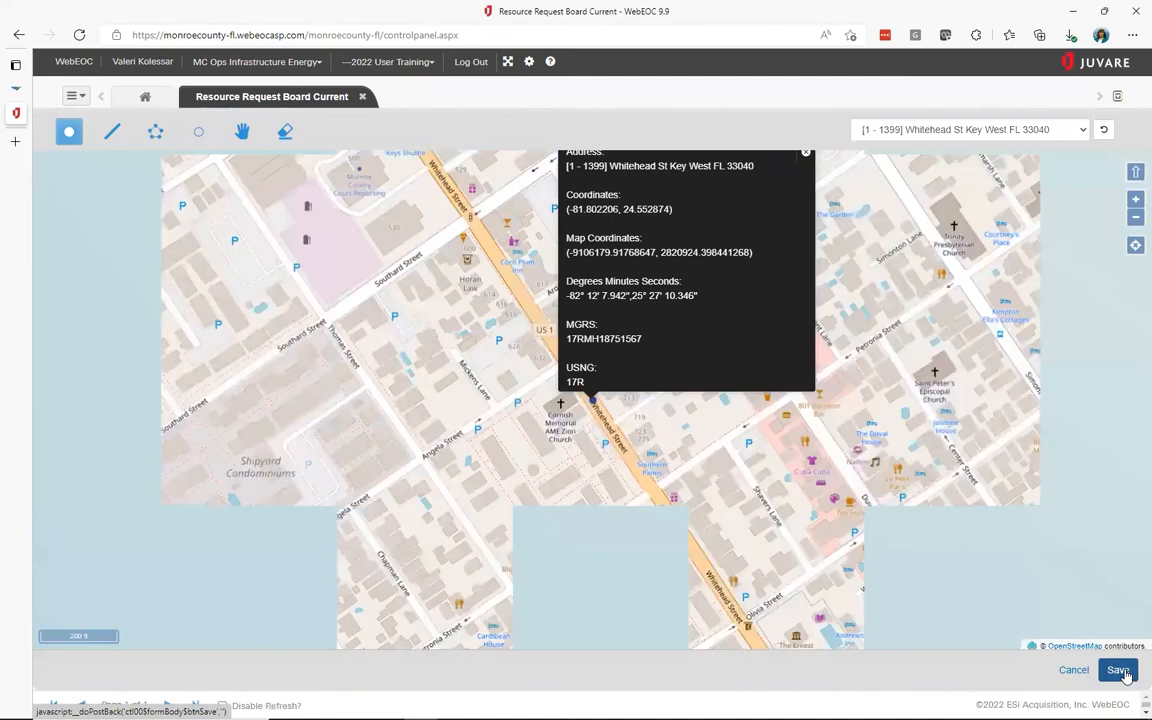
left_click(1122, 672)
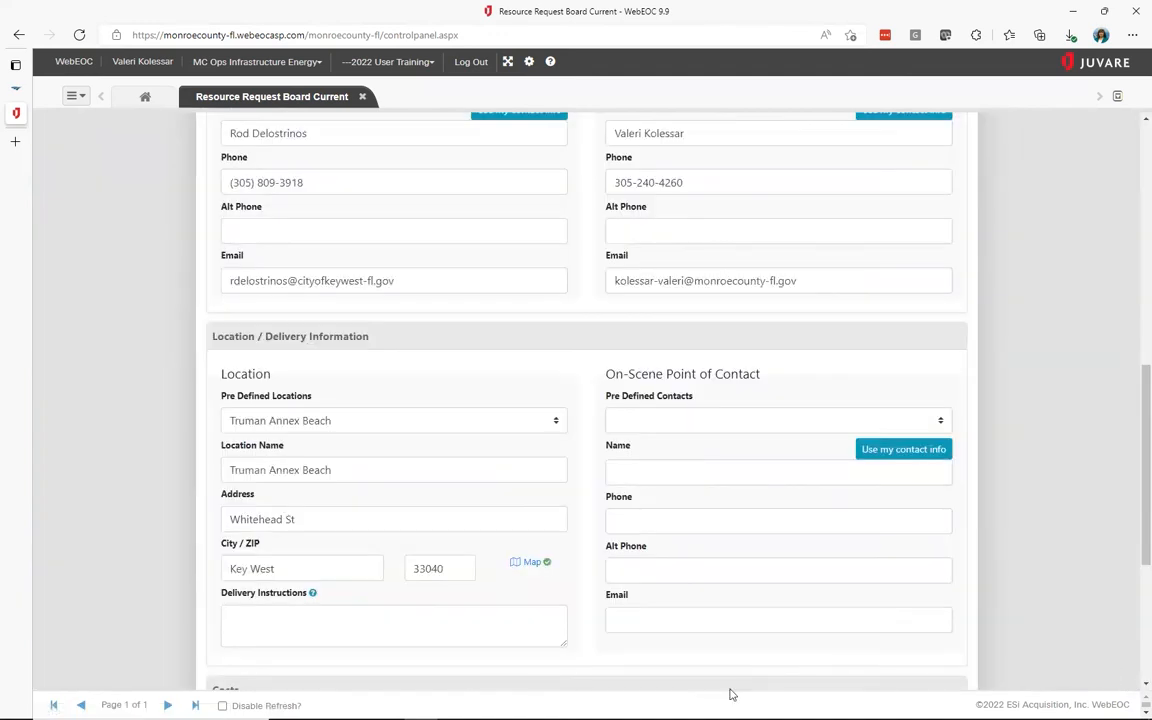
Add delivery instructions: Building A, rear loading dock, forklift needed to offload
left_click(474, 625)
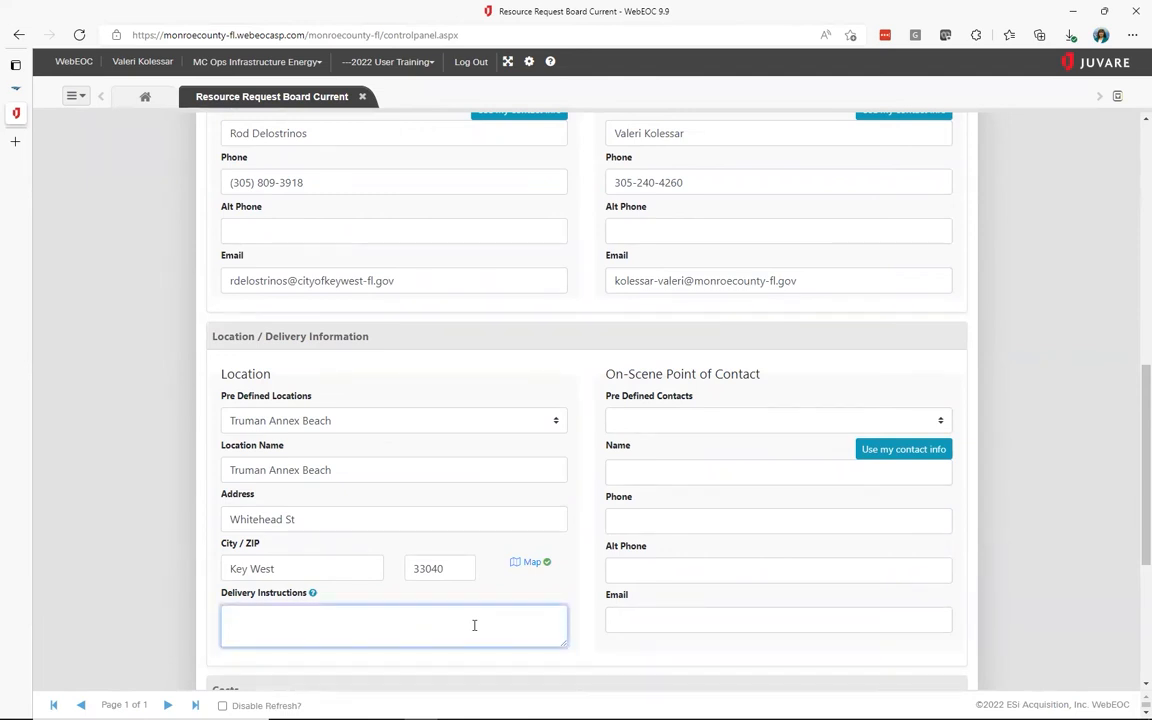
type("Deliver to Building A. Lo")
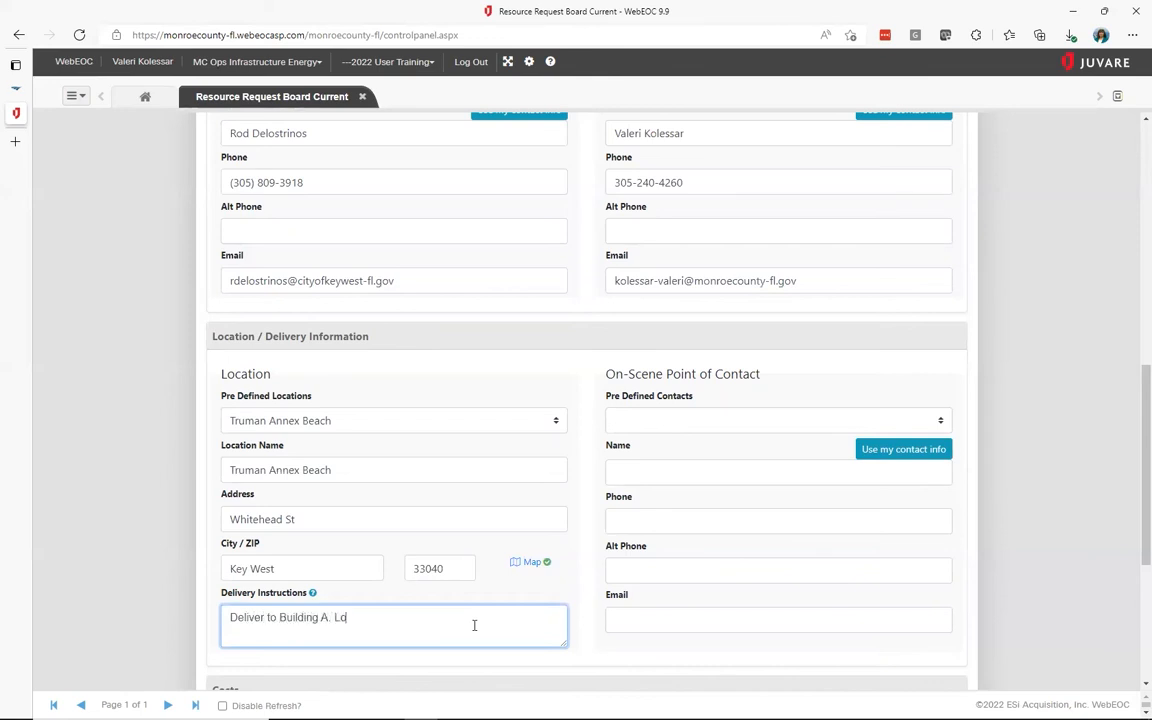
type("ading dock in rear of building. Nee")
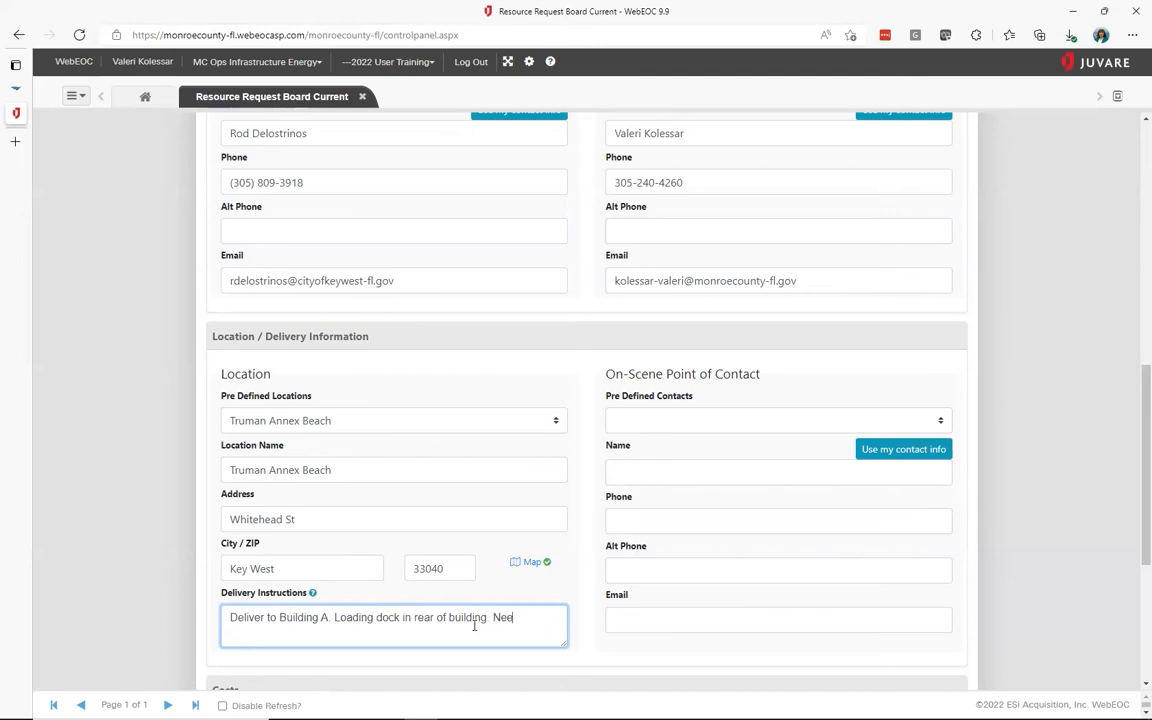
type("d forklift to offload.")
scroll(1053, 544, "down", 1)
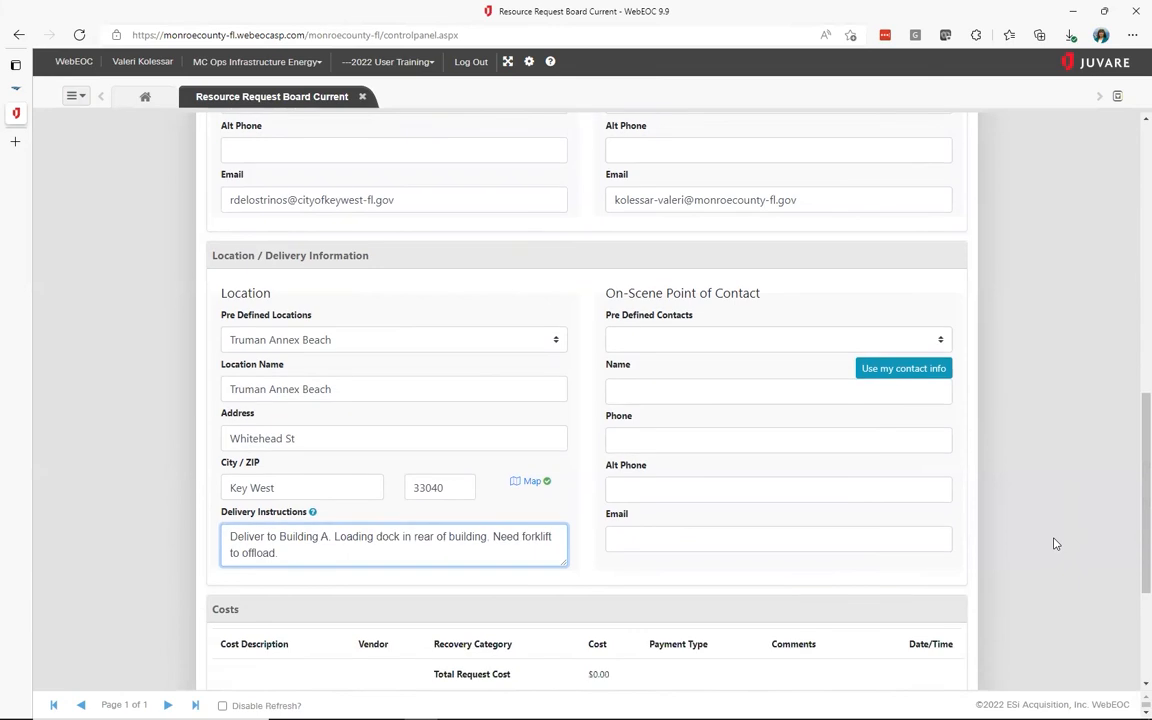
Make myself the on-scene point of contact using my own contact info
left_click(770, 336)
left_click(770, 336)
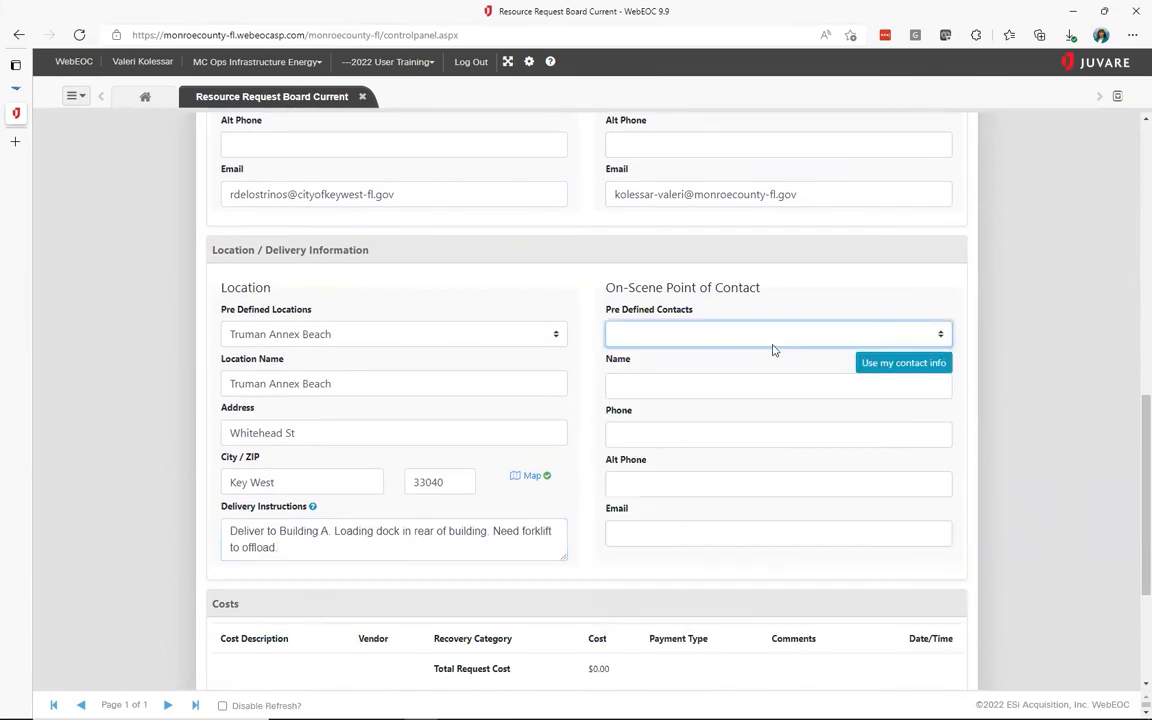
left_click(777, 385)
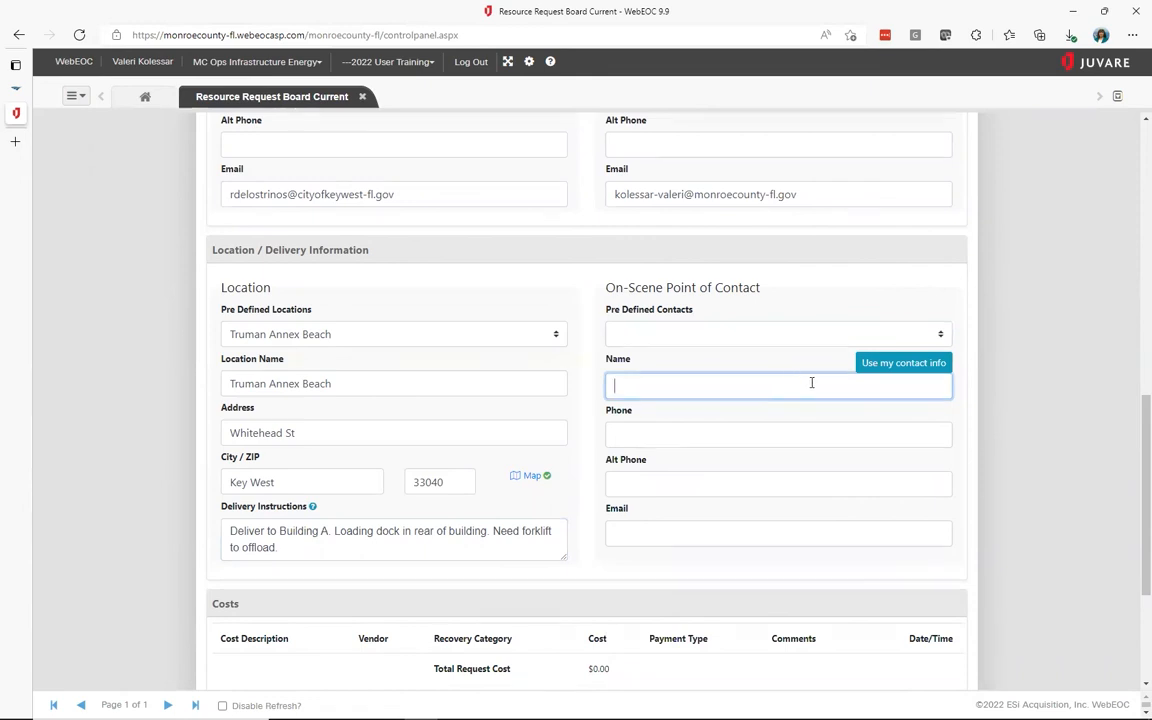
left_click(905, 363)
scroll(1031, 459, "down", 3)
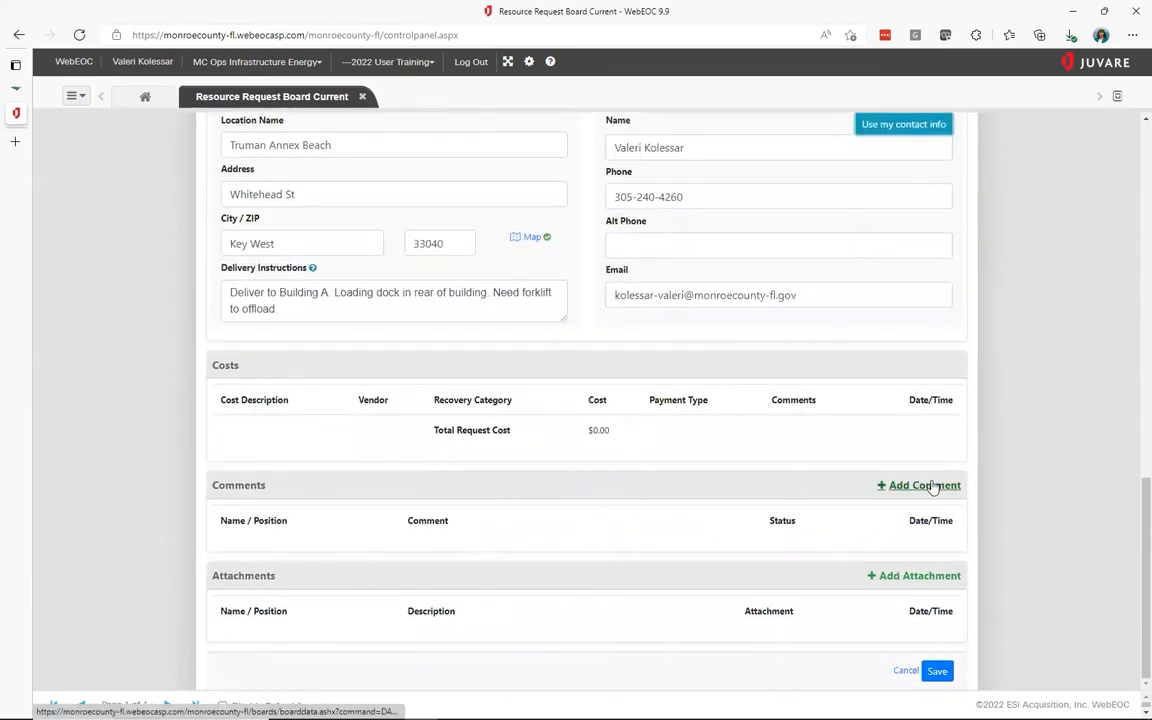
Add and save the comment 'New request'
left_click(925, 486)
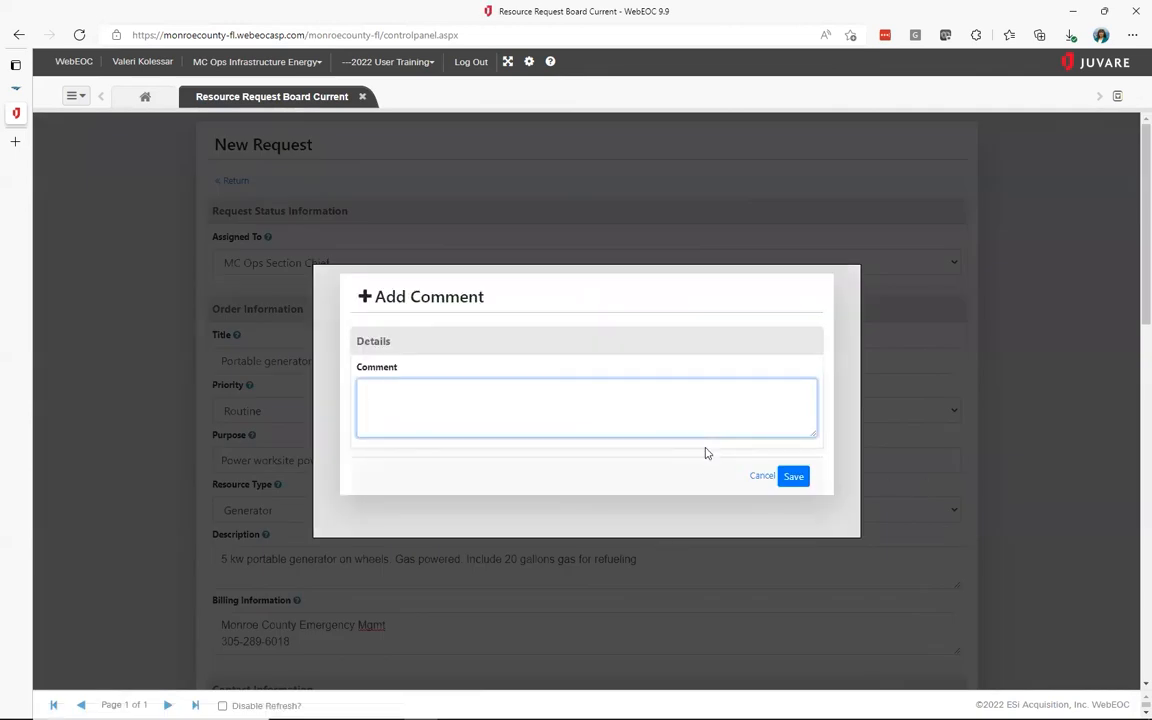
type("New request")
left_click(794, 477)
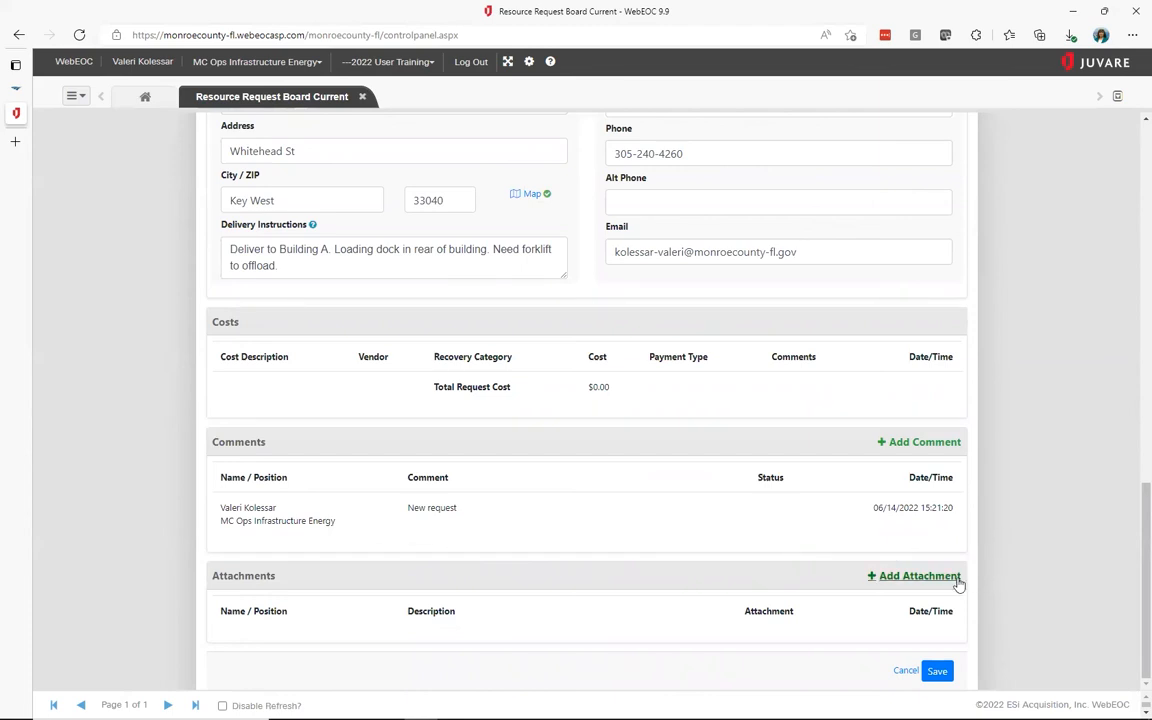
Save an attachment entry and submit the request, which appears on the board as 0041
left_click(918, 576)
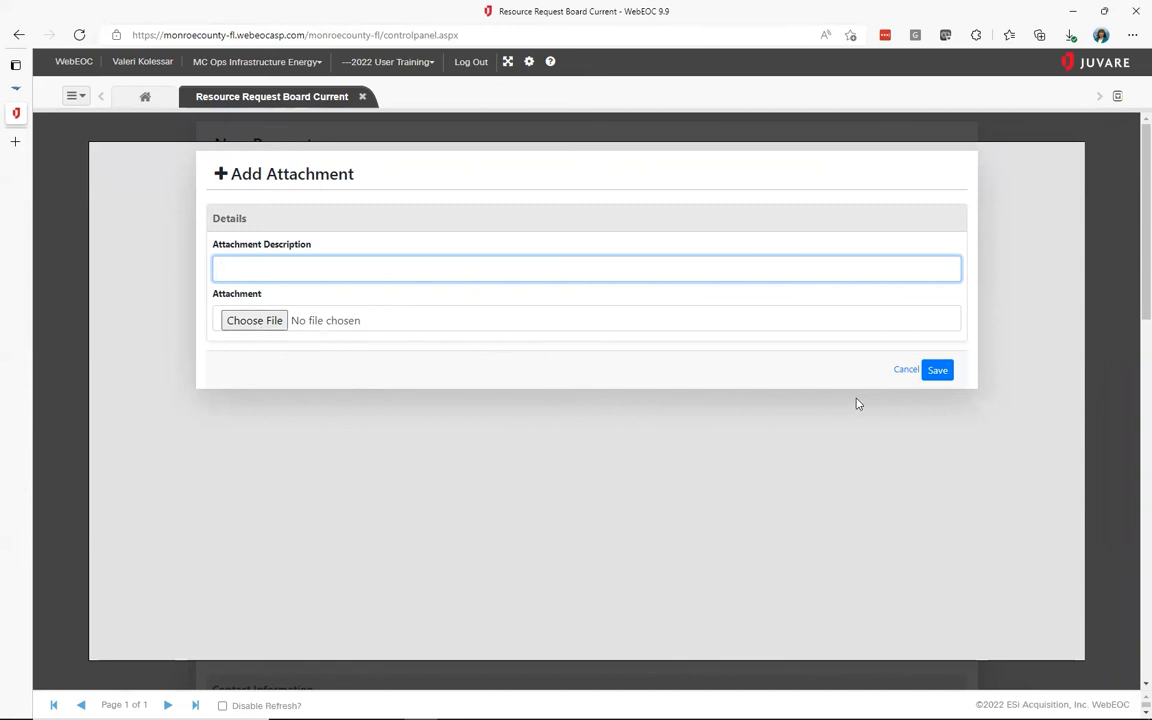
left_click(939, 371)
scroll(939, 370, "down", 15)
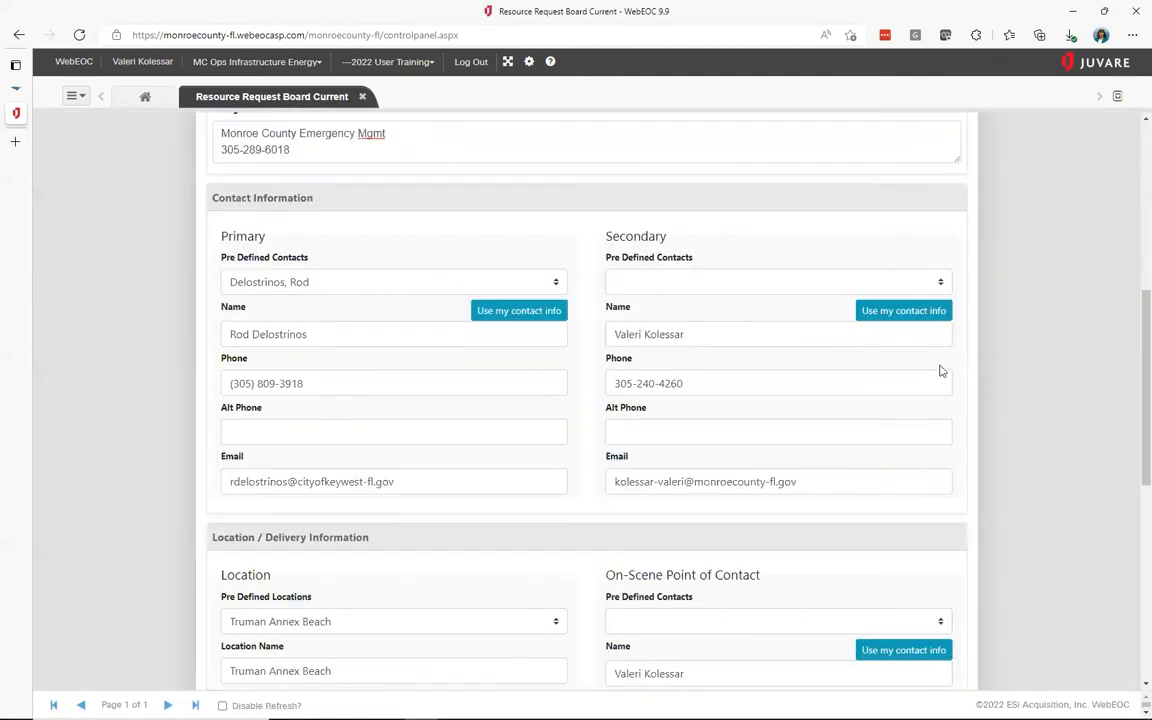
left_click(938, 672)
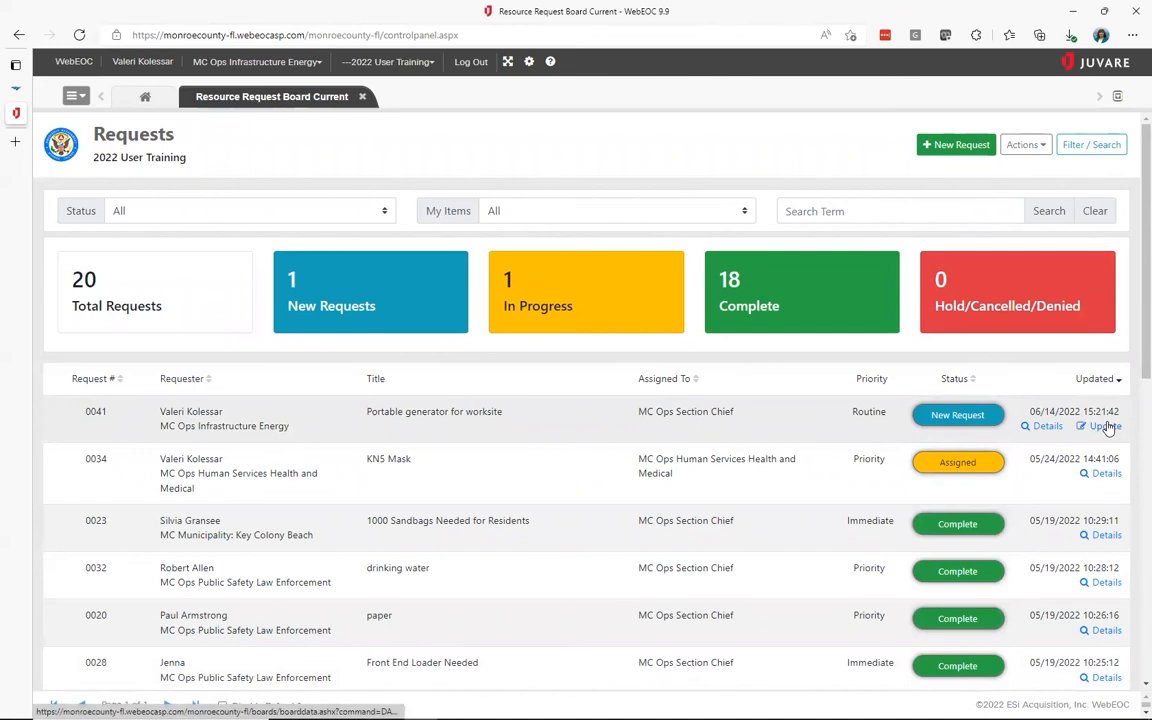
Open request 0041 for update and comment 'Will need generator for two weeks'
left_click(1105, 426)
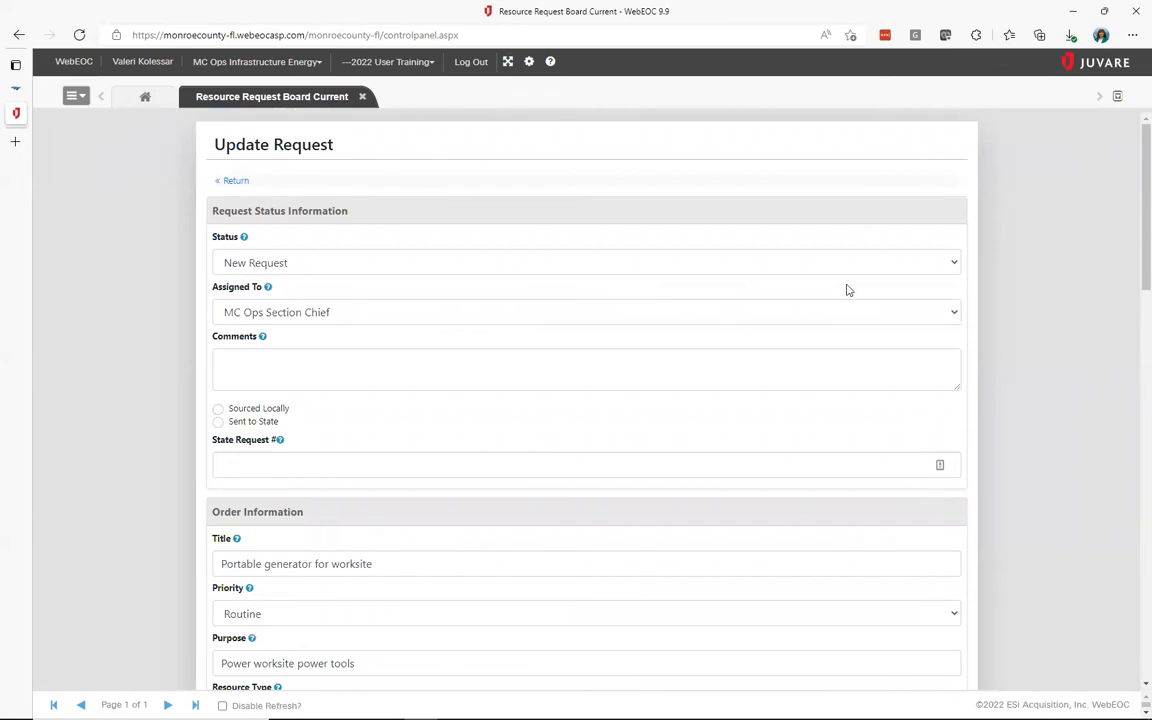
left_click(698, 366)
type("Will need g")
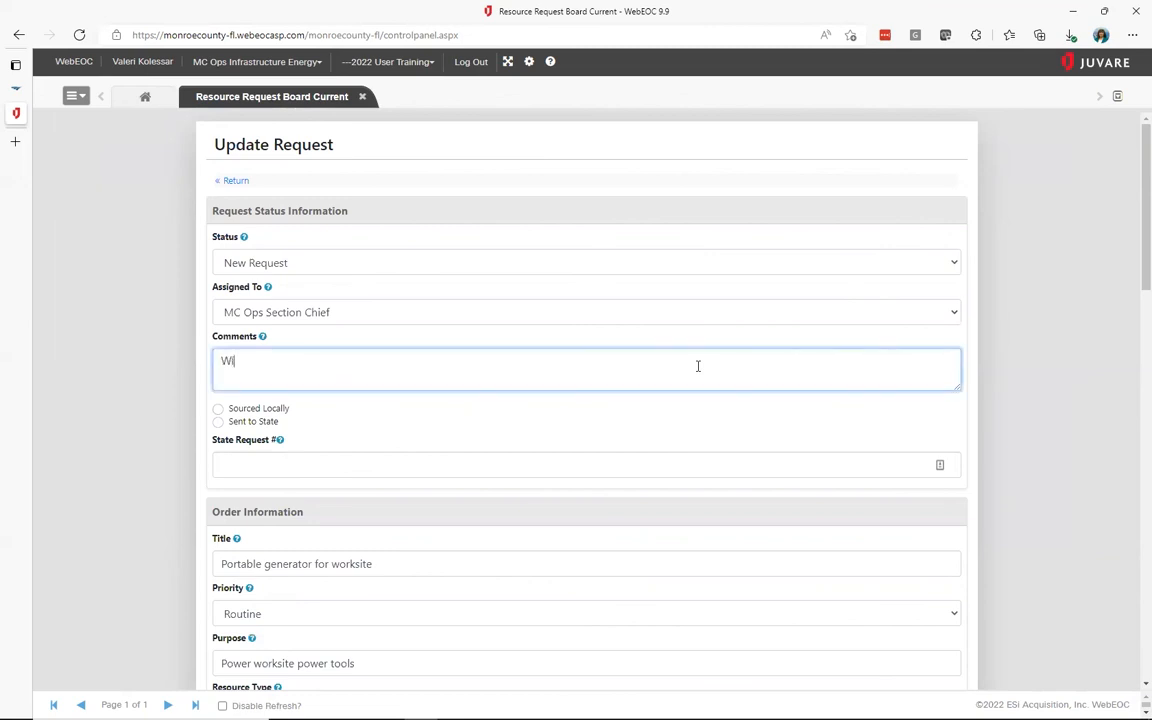
type("ener")
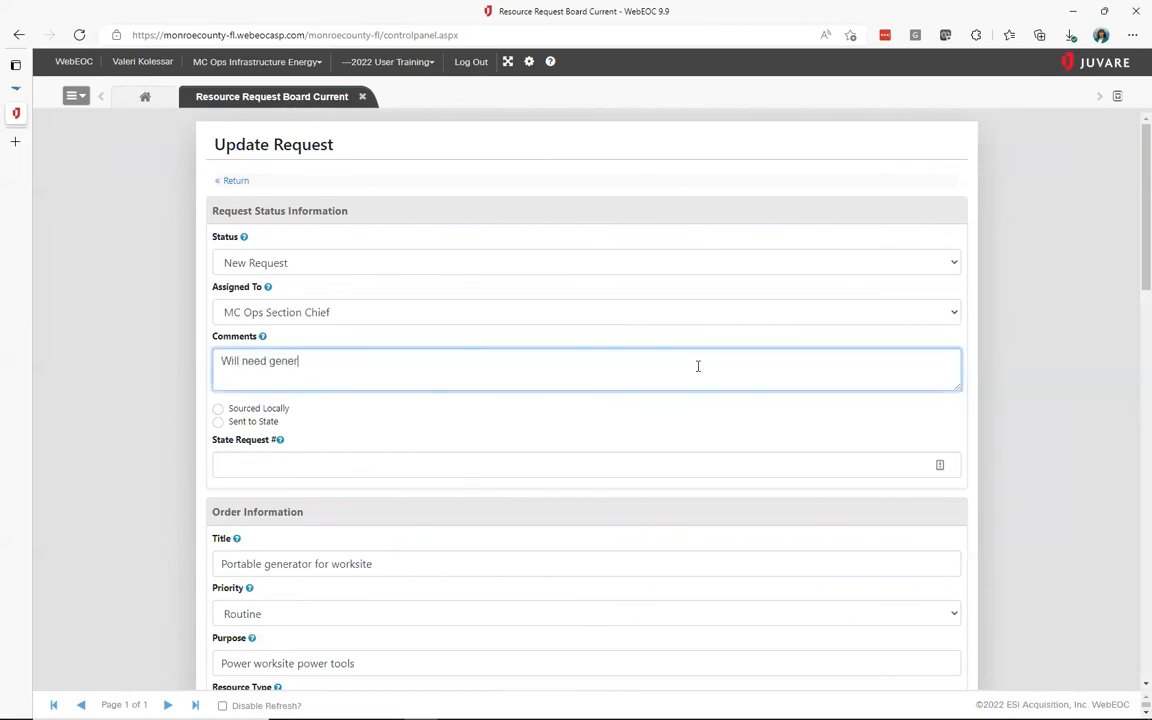
type("ator for two weeks")
Set the status to Assigned, keep MC Ops Section Chief as assignee, and save
left_click(742, 263)
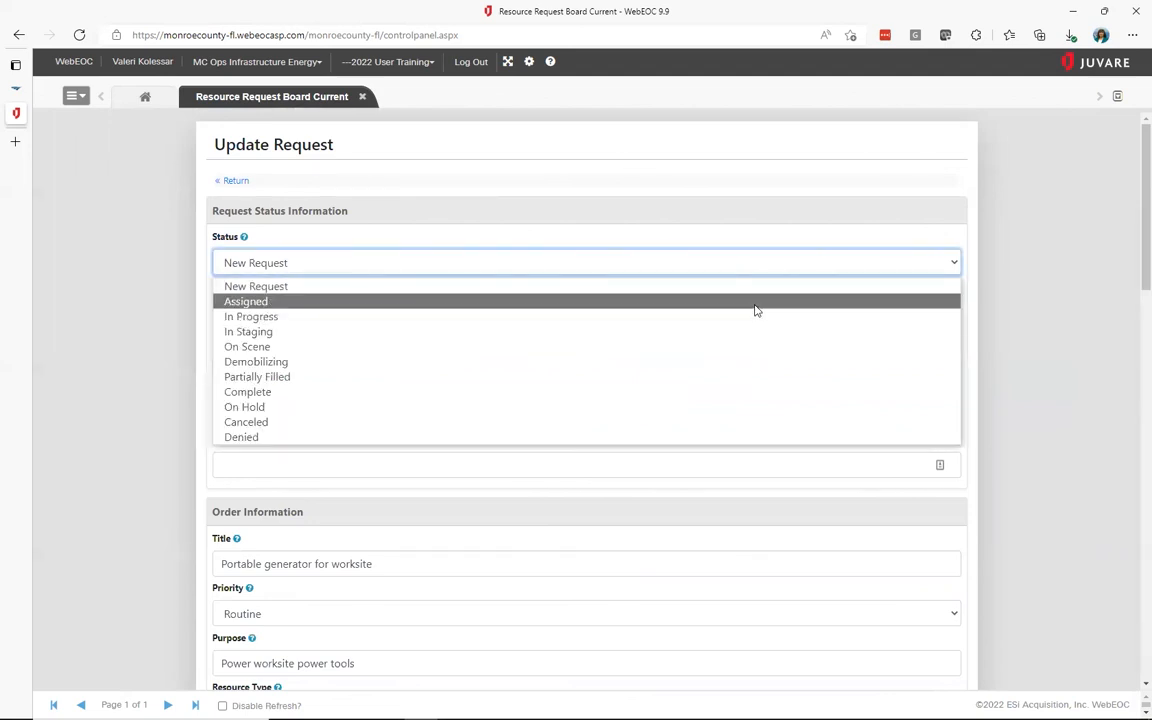
left_click(755, 301)
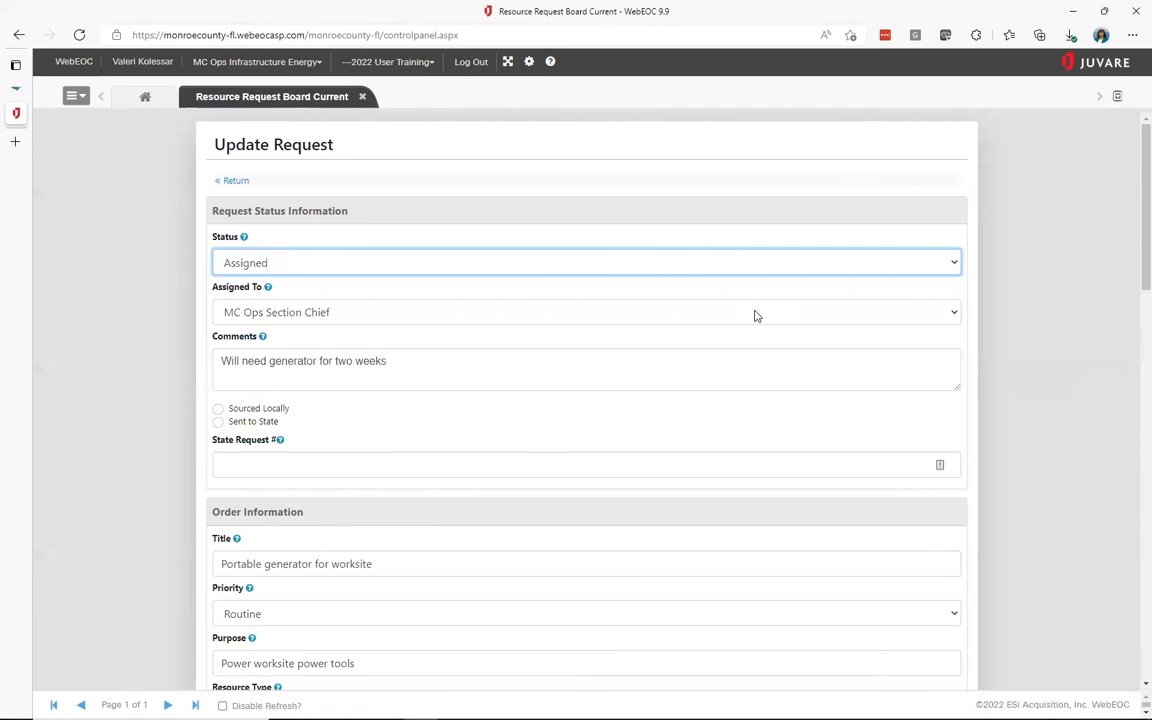
left_click(755, 316)
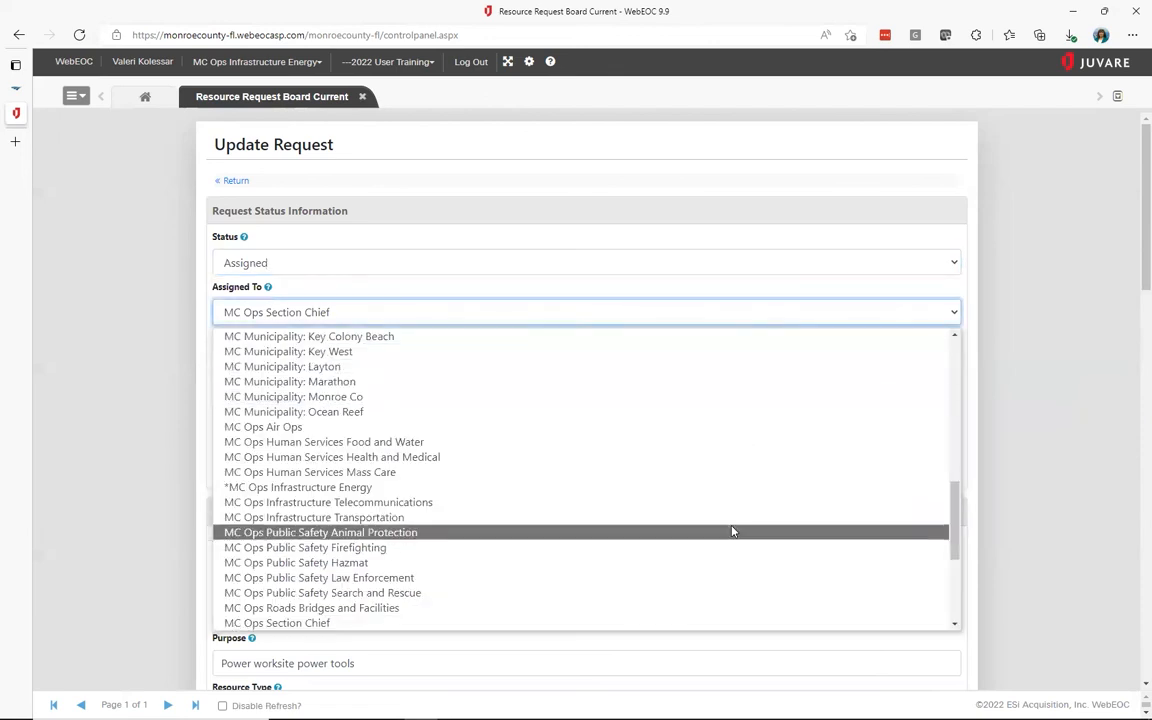
left_click(740, 623)
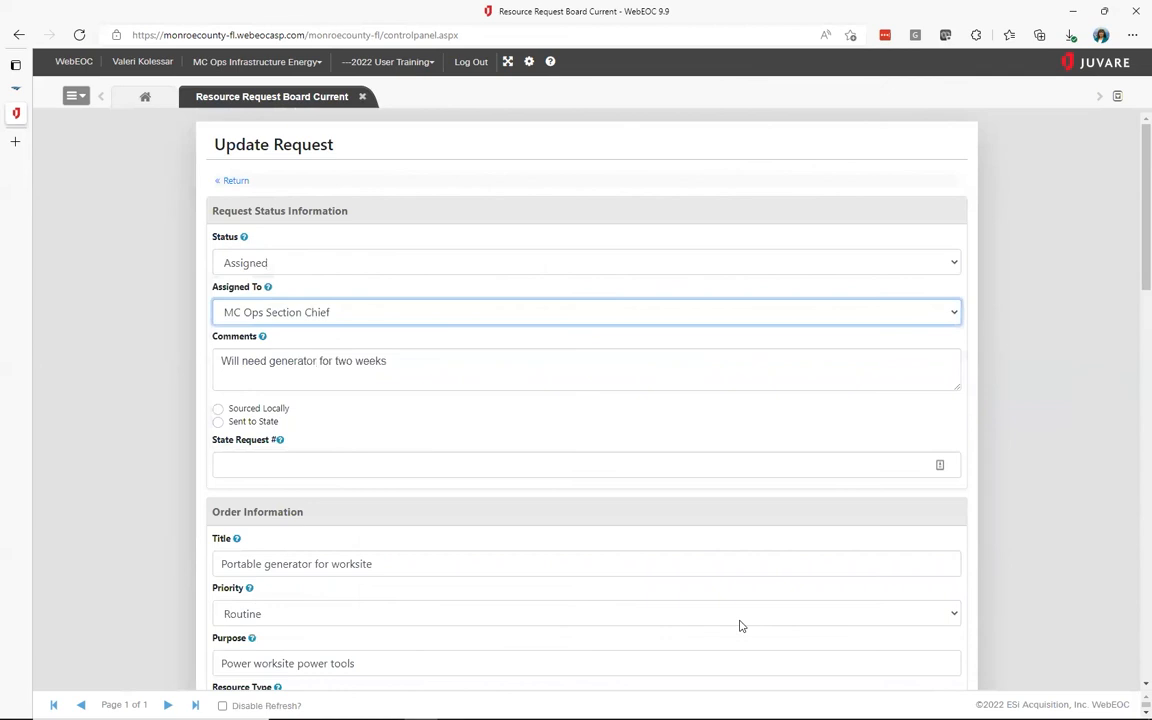
scroll(1047, 598, "down", 8)
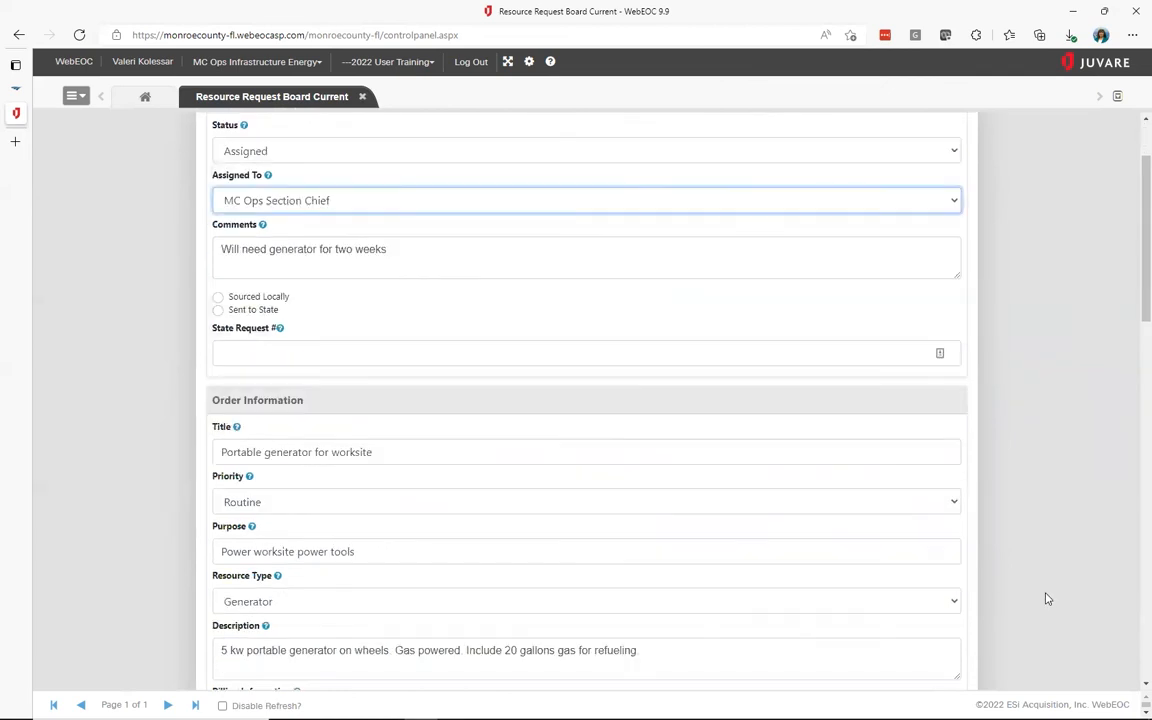
scroll(1046, 598, "down", 10)
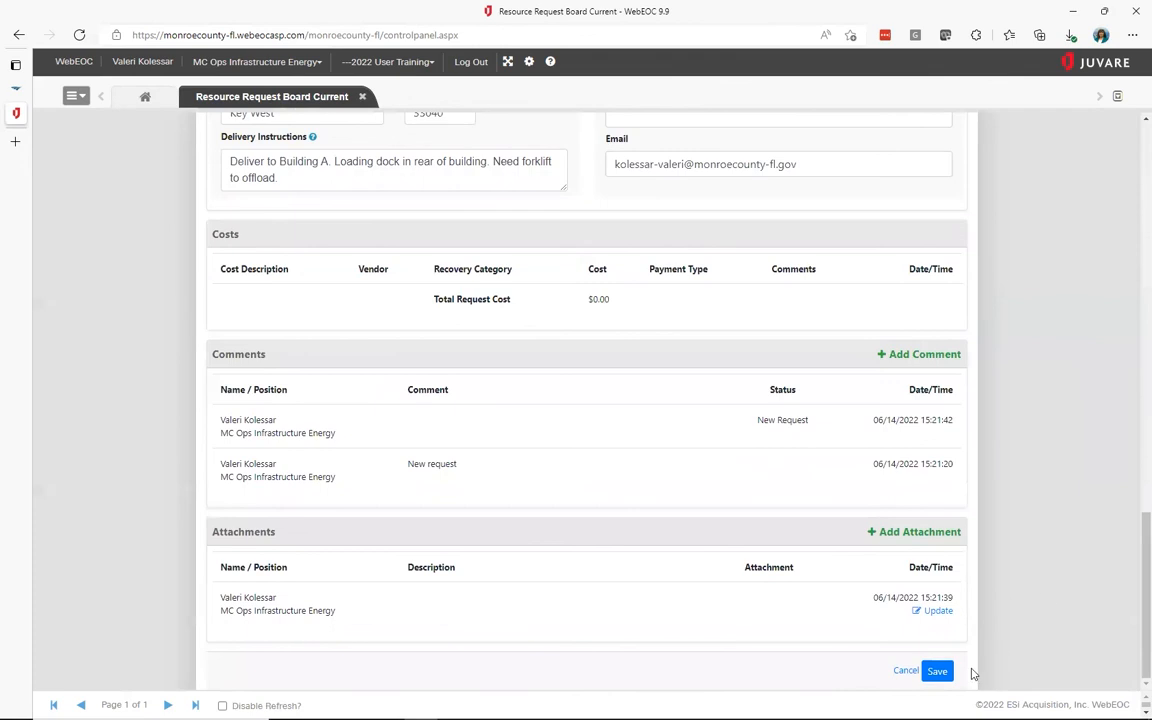
scroll(1049, 635, "up", 10)
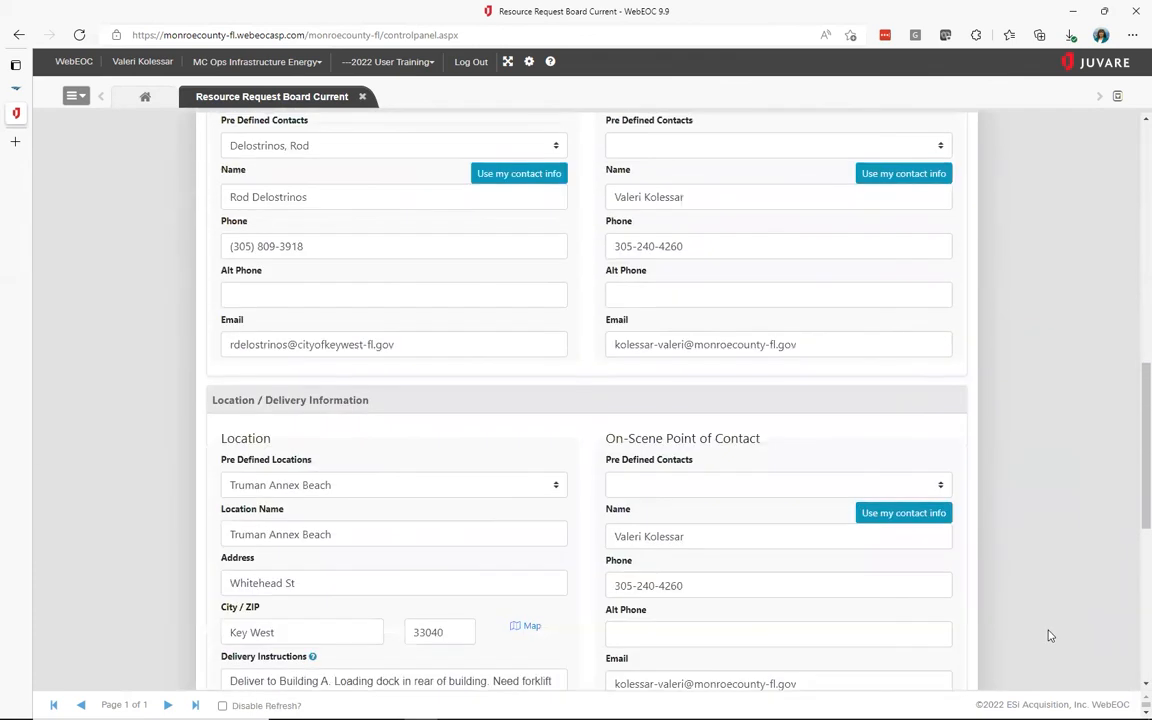
scroll(1049, 635, "up", 3)
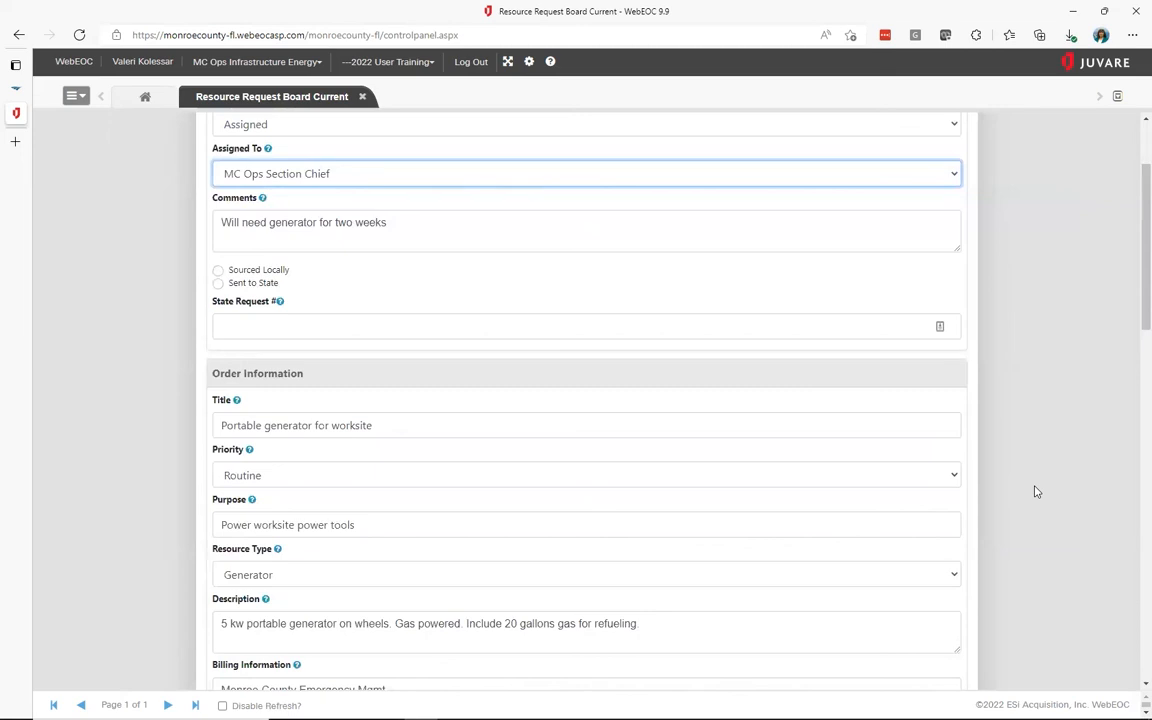
scroll(1037, 491, "down", 15)
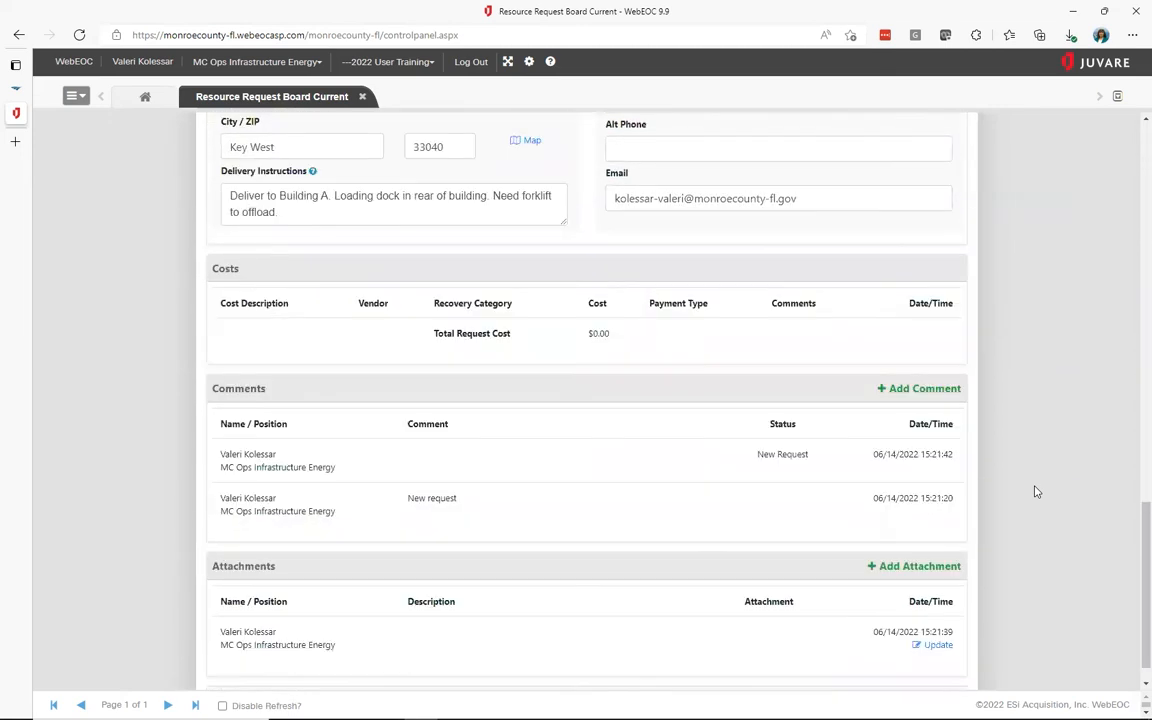
left_click(938, 672)
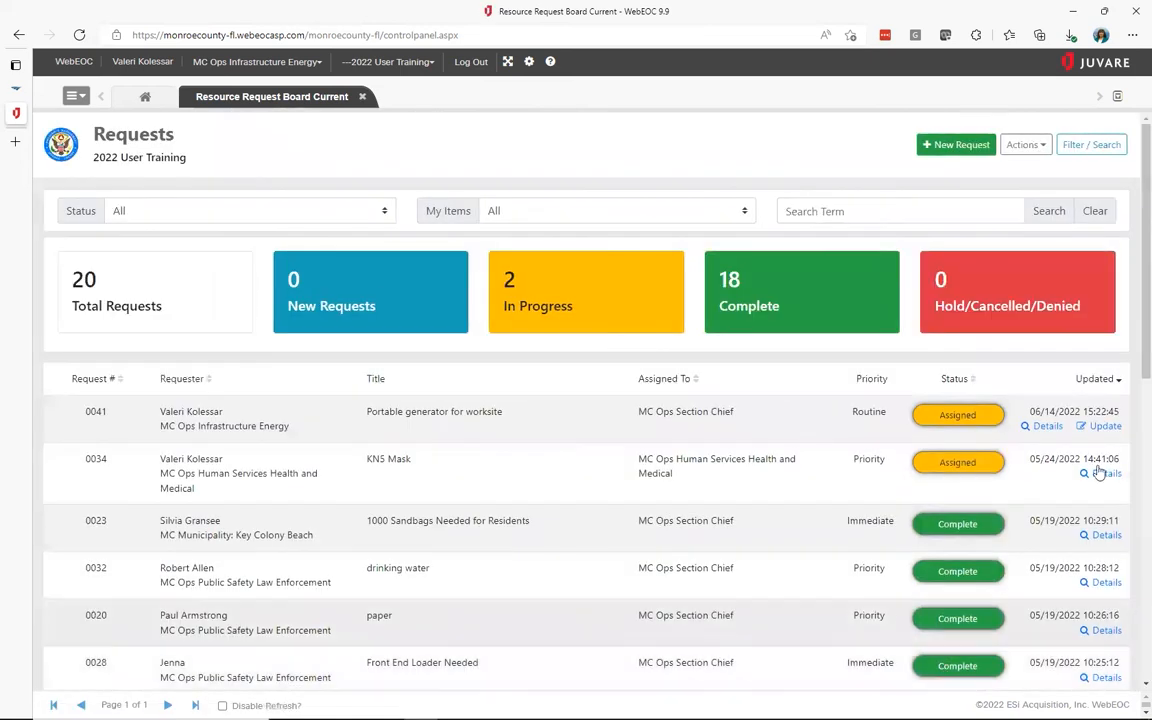
Open request 0041's details and scroll through its comment history and attachments
left_click(1044, 428)
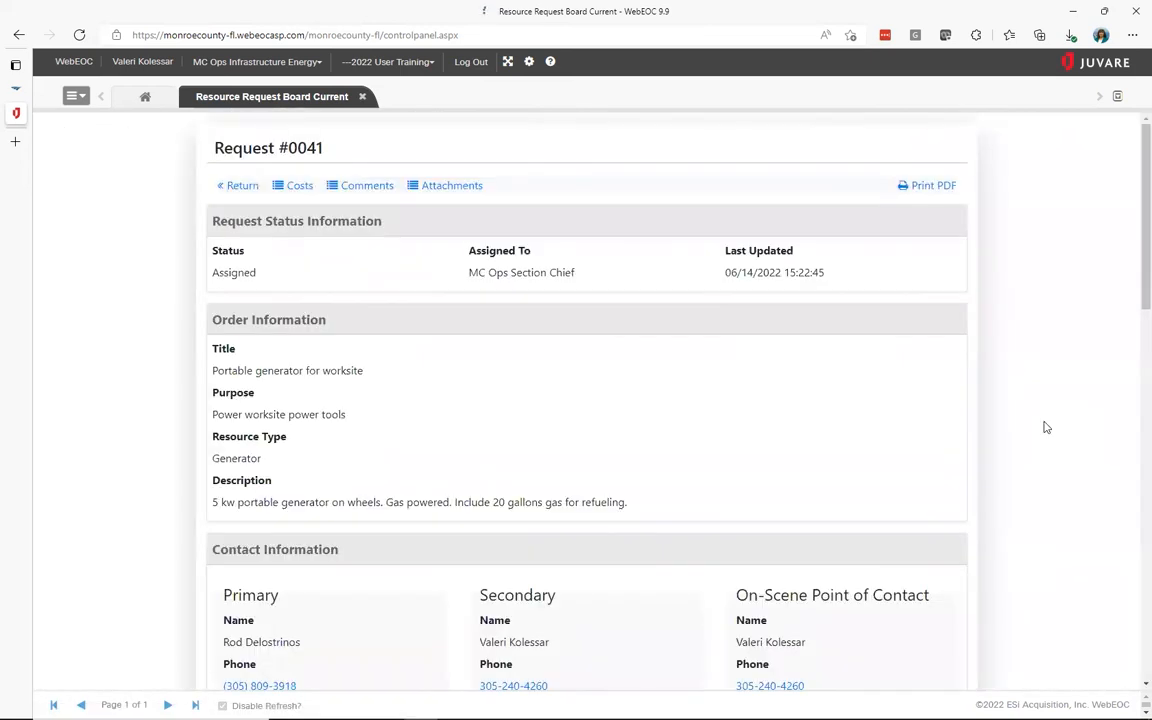
scroll(1044, 428, "down", 5)
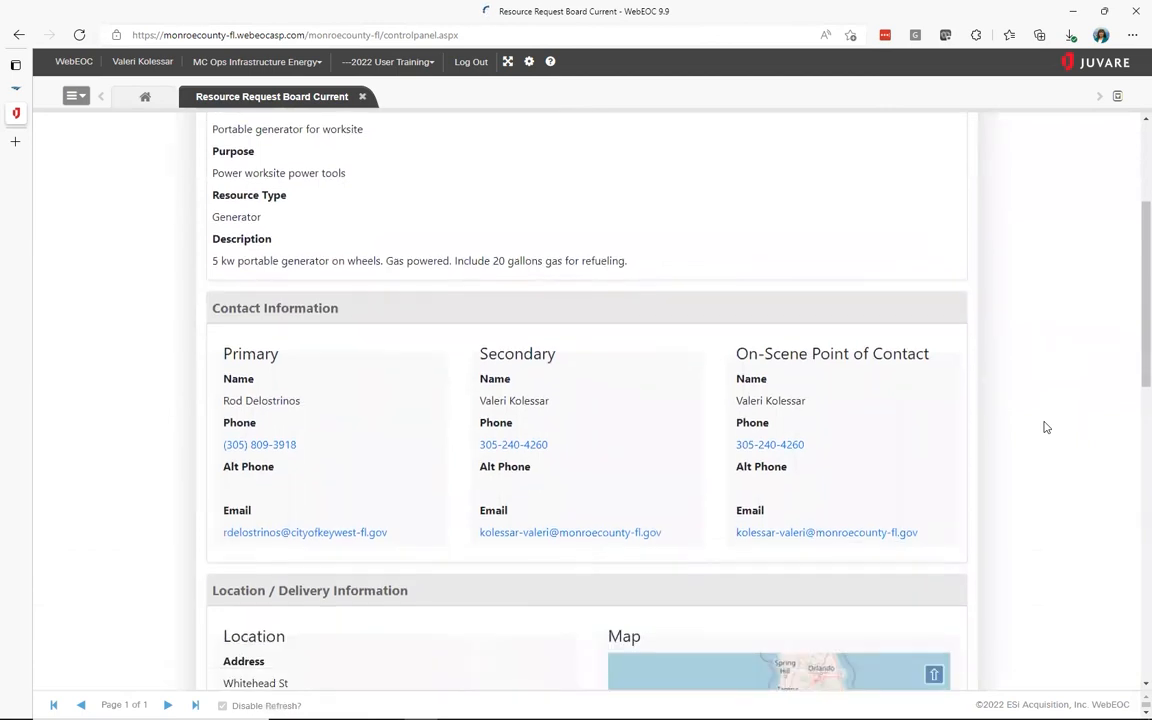
scroll(1044, 428, "down", 4)
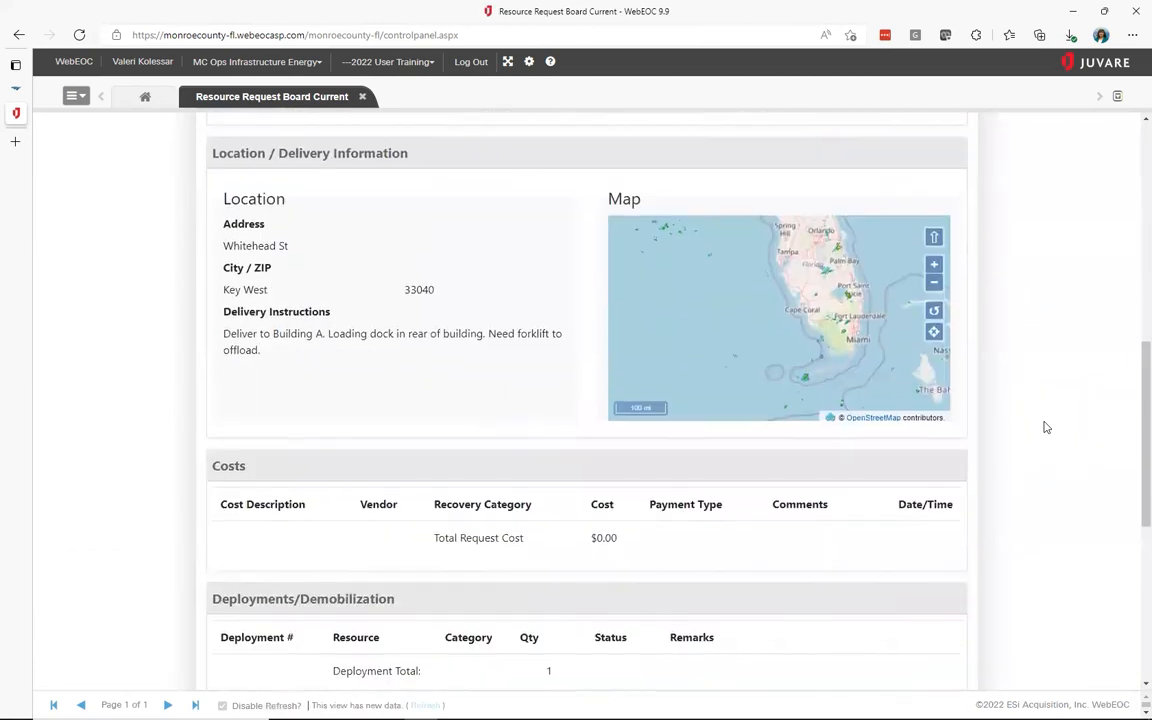
scroll(1044, 428, "down", 3)
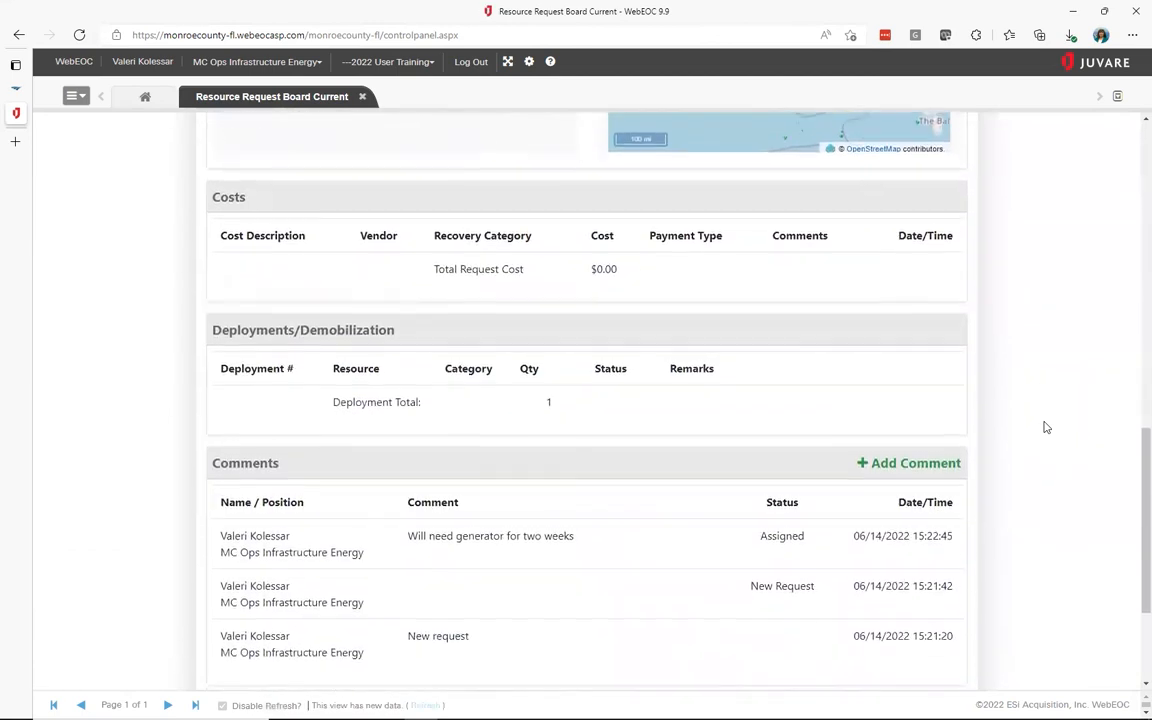
scroll(1044, 428, "down", 2)
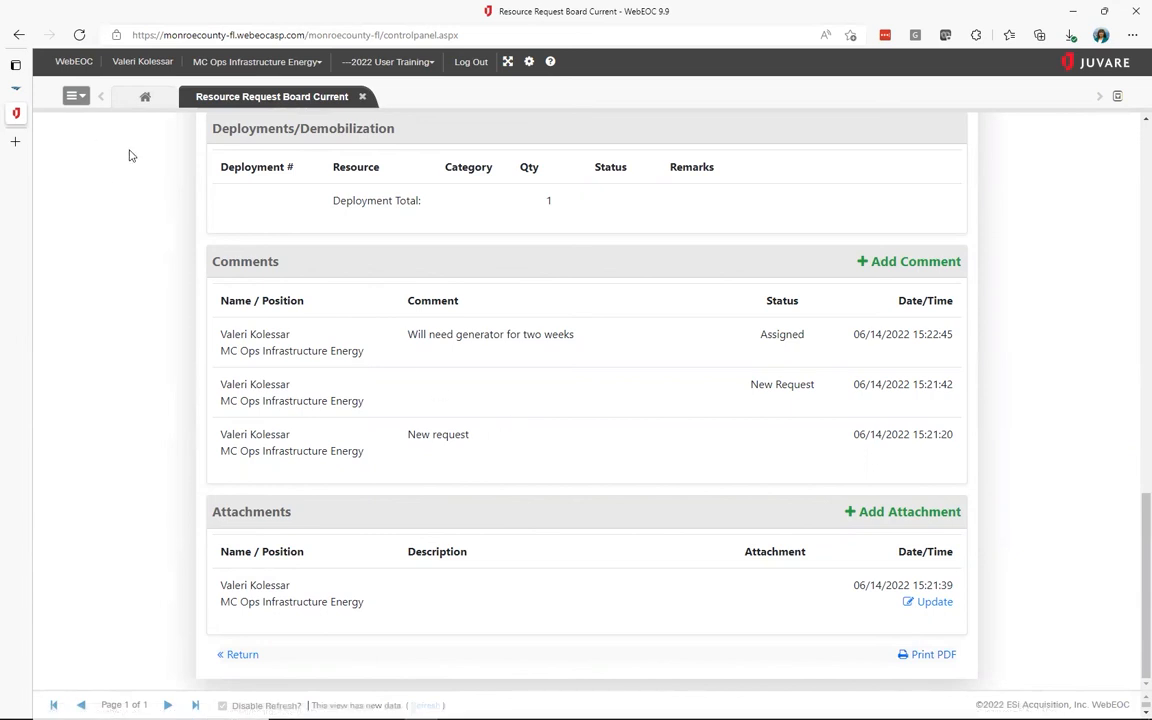
Return to the Home Notifications page and highlight the WebEOC Administrator contact block
left_click(154, 106)
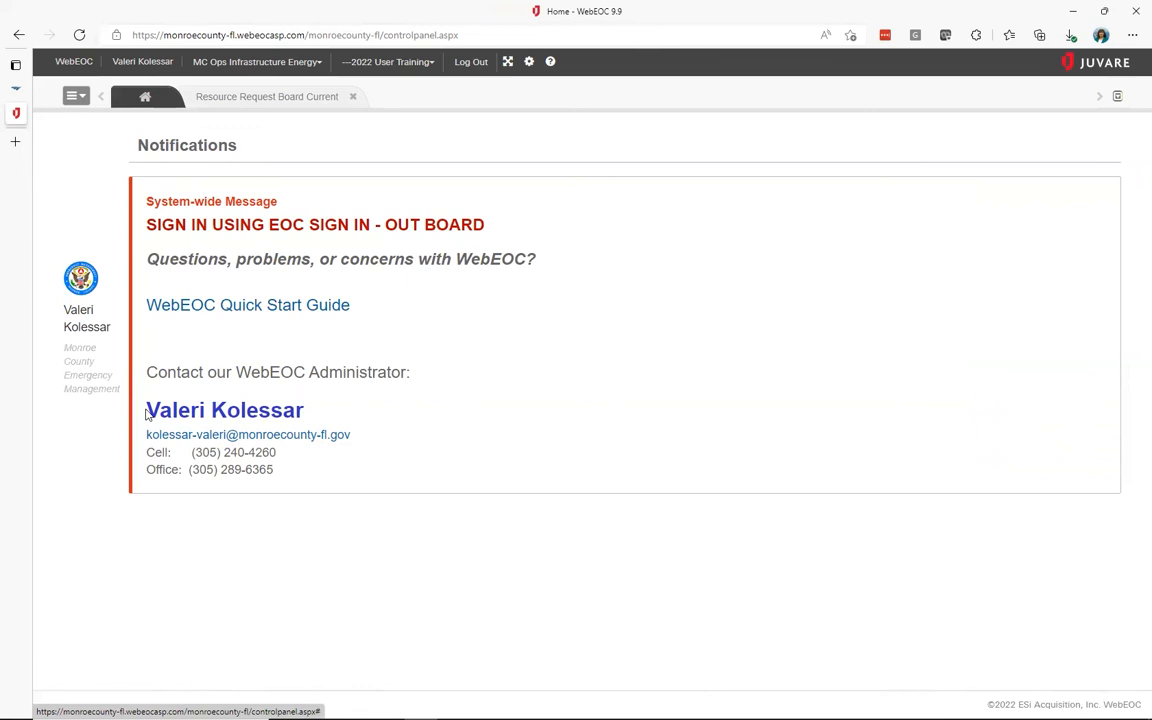
left_click_drag(146, 413, 301, 478)
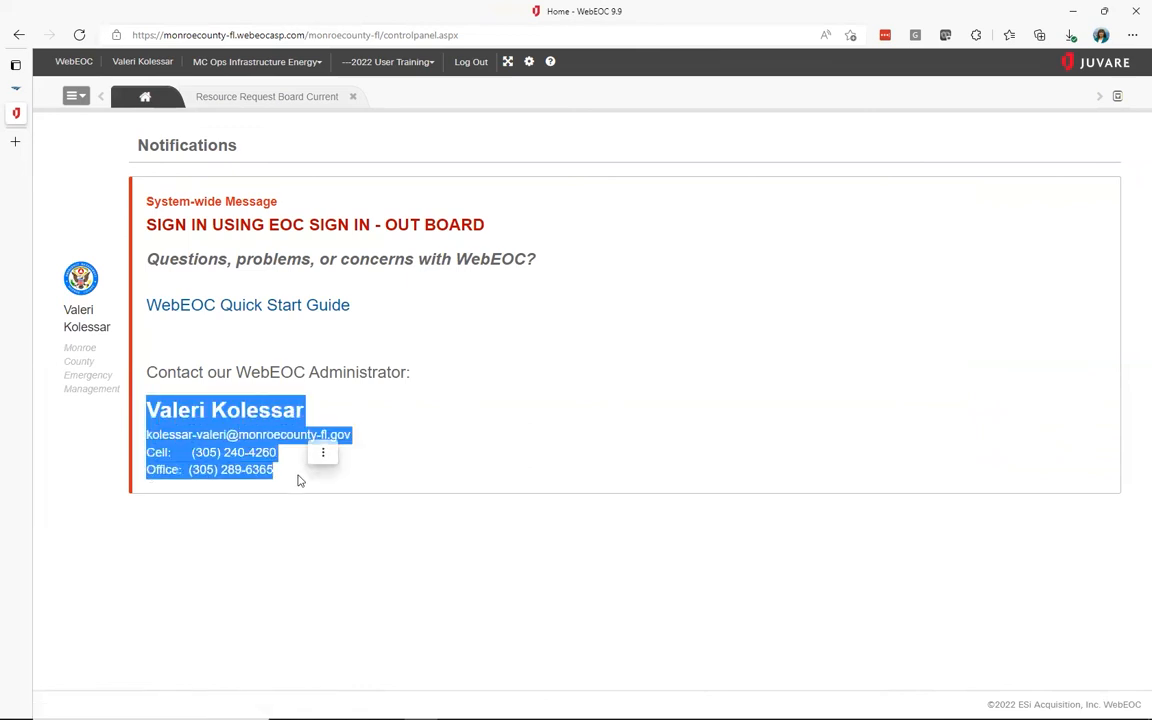